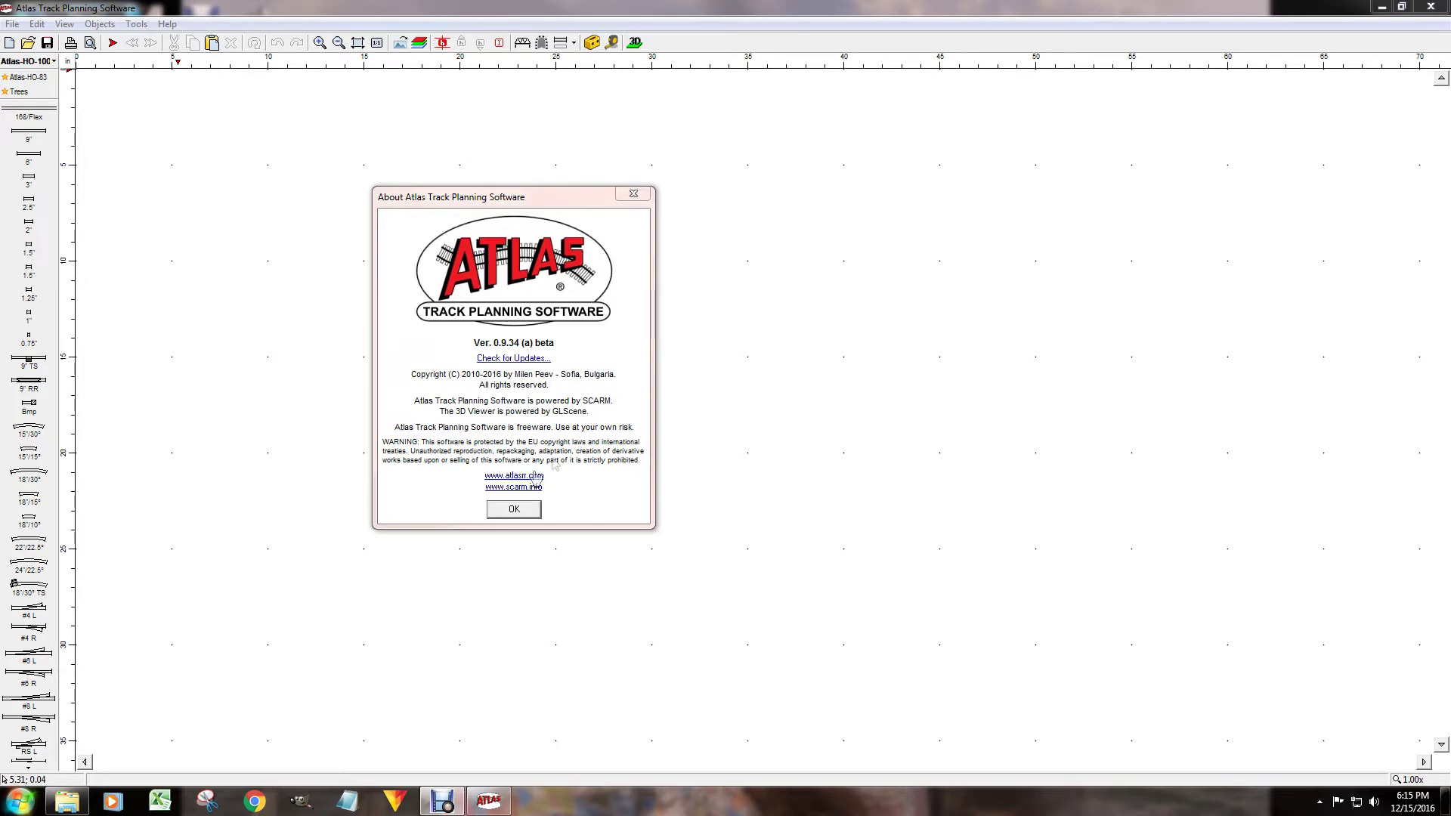
- Close the program information window and display the Figures library to look over its shape tools
click(508, 515)
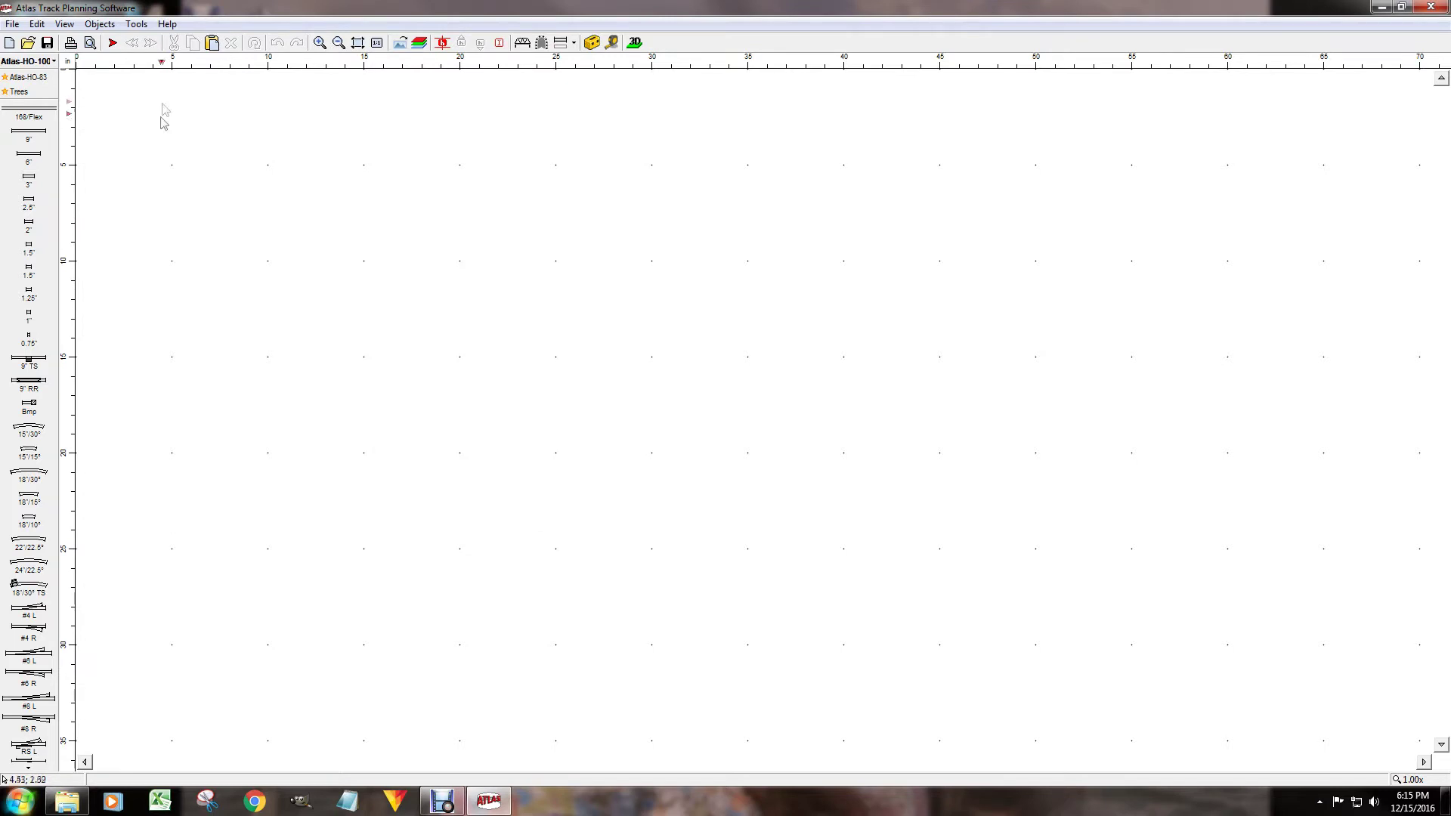
click(53, 61)
mouse_move(57, 83)
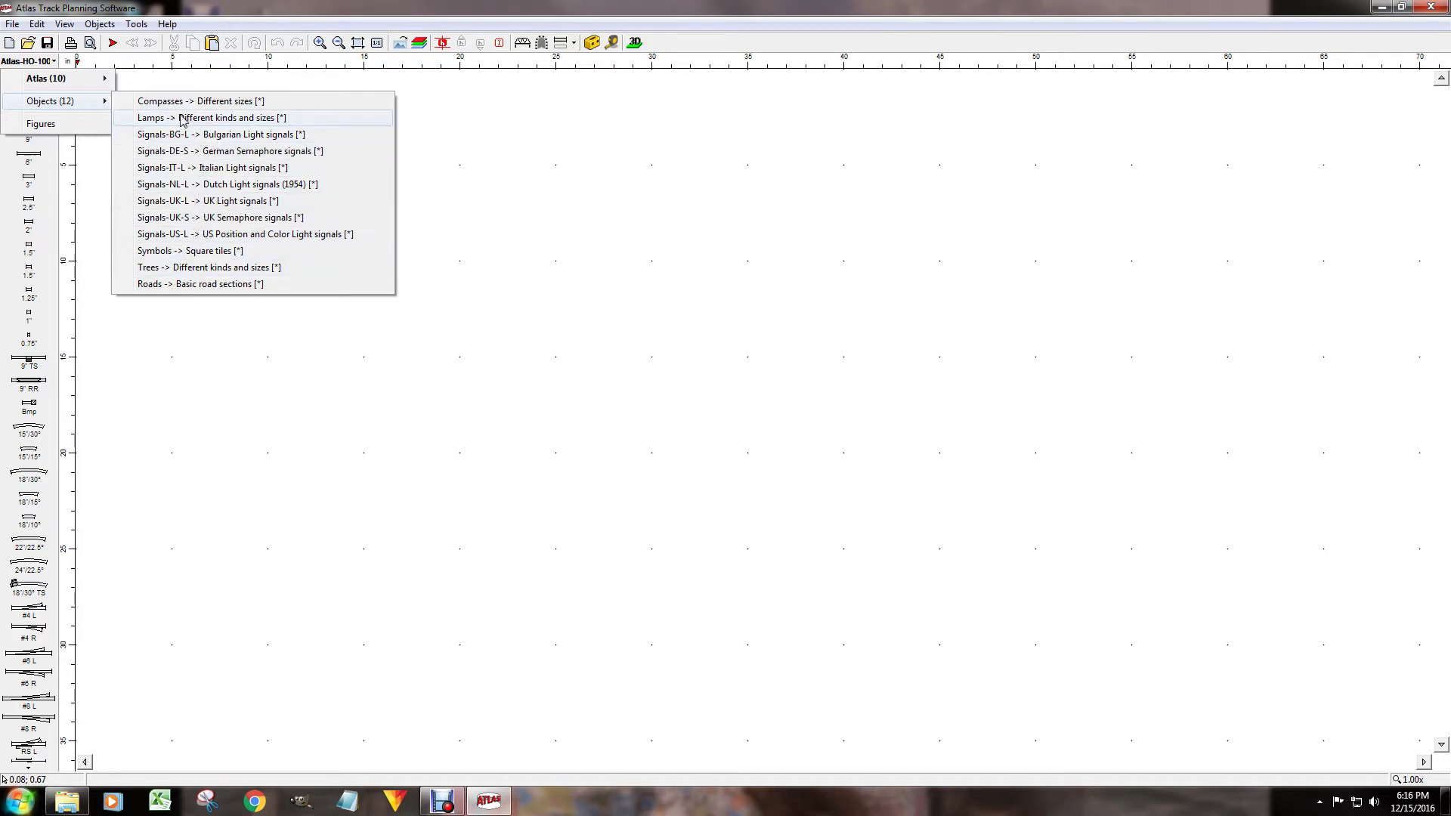
click(47, 123)
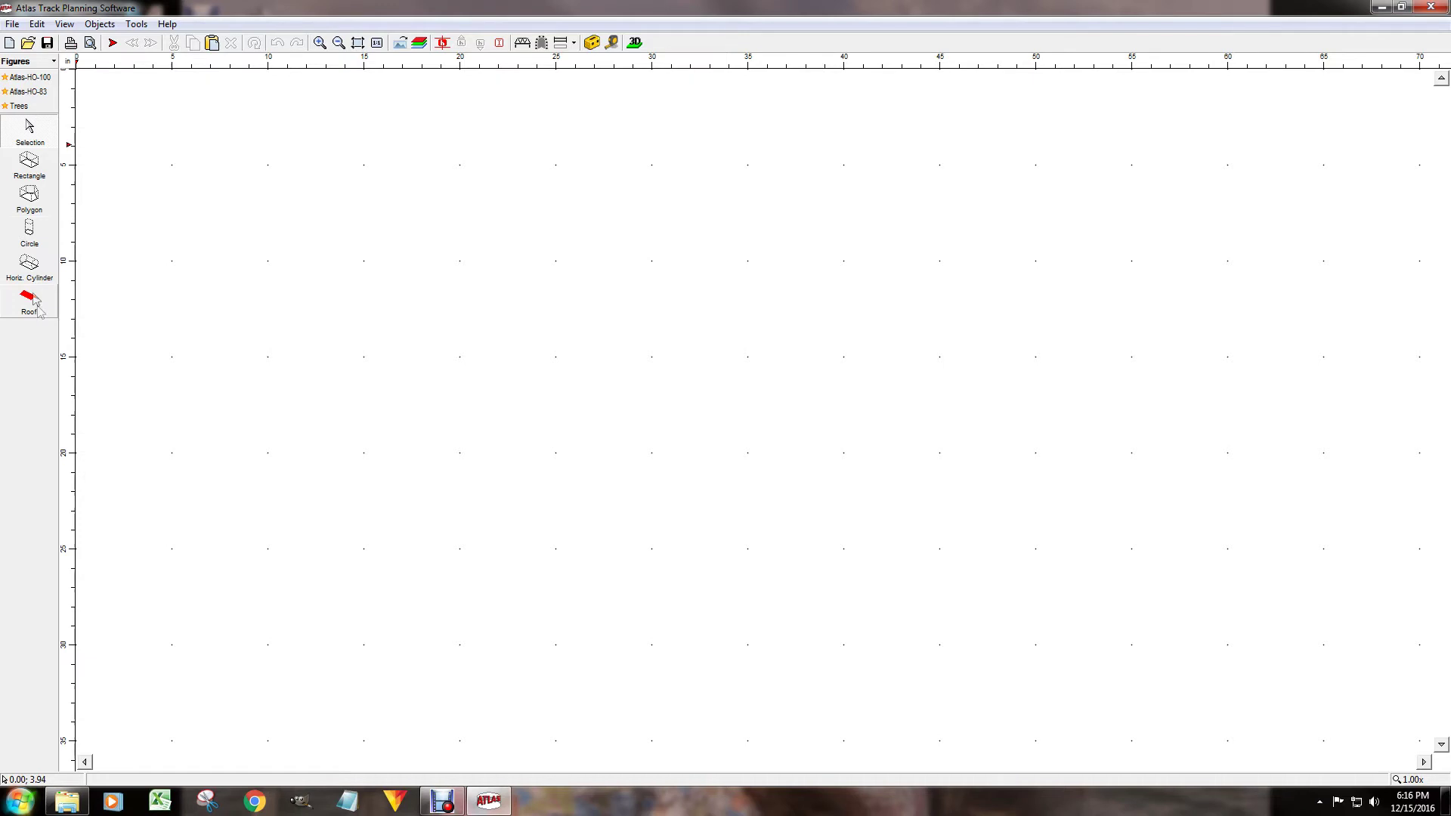
- Switch back to the Atlas-HO-100 library and look through its straight, curved, turnout and crossing pieces
click(31, 78)
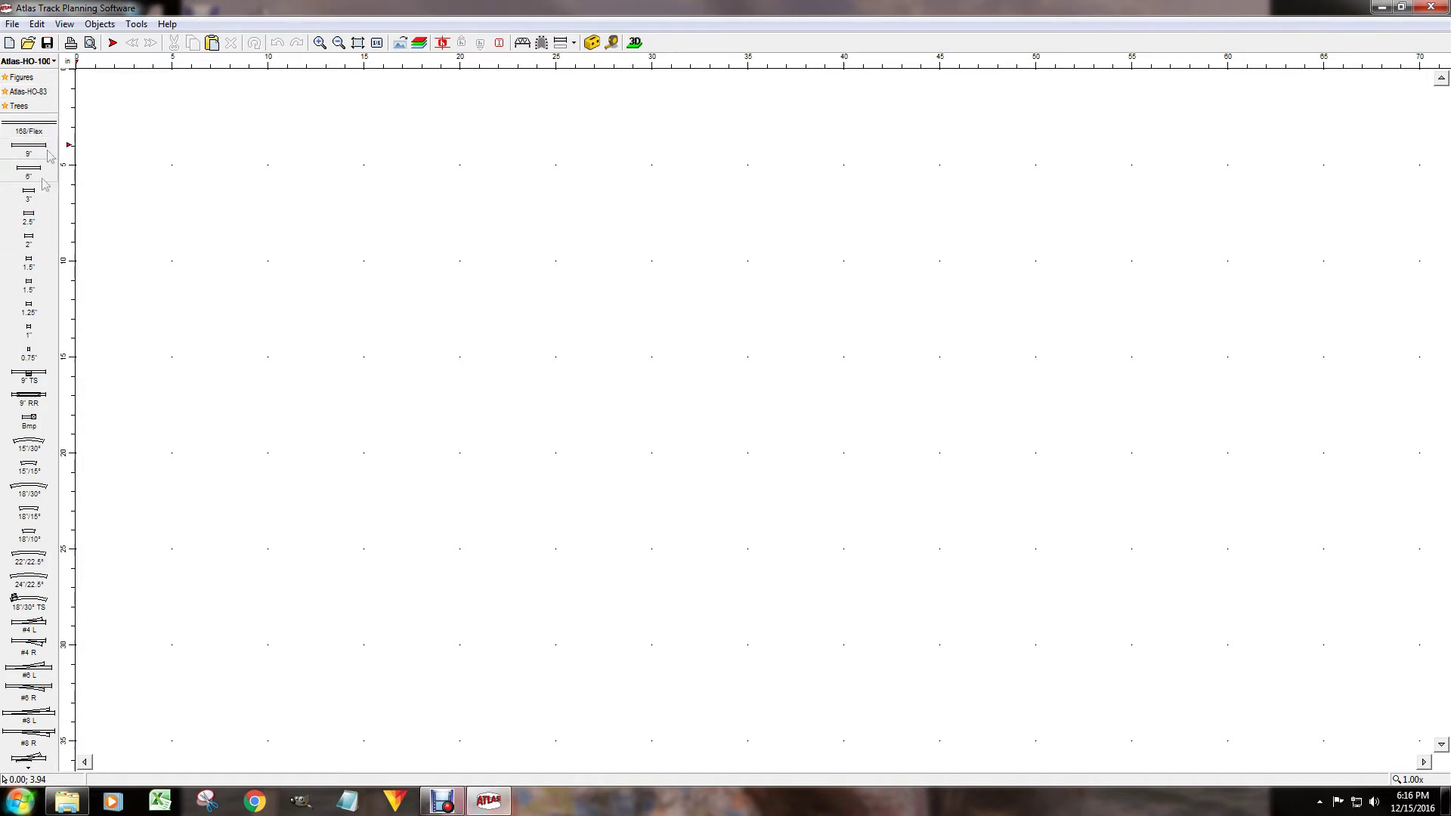
scroll(48, 155, down, 5)
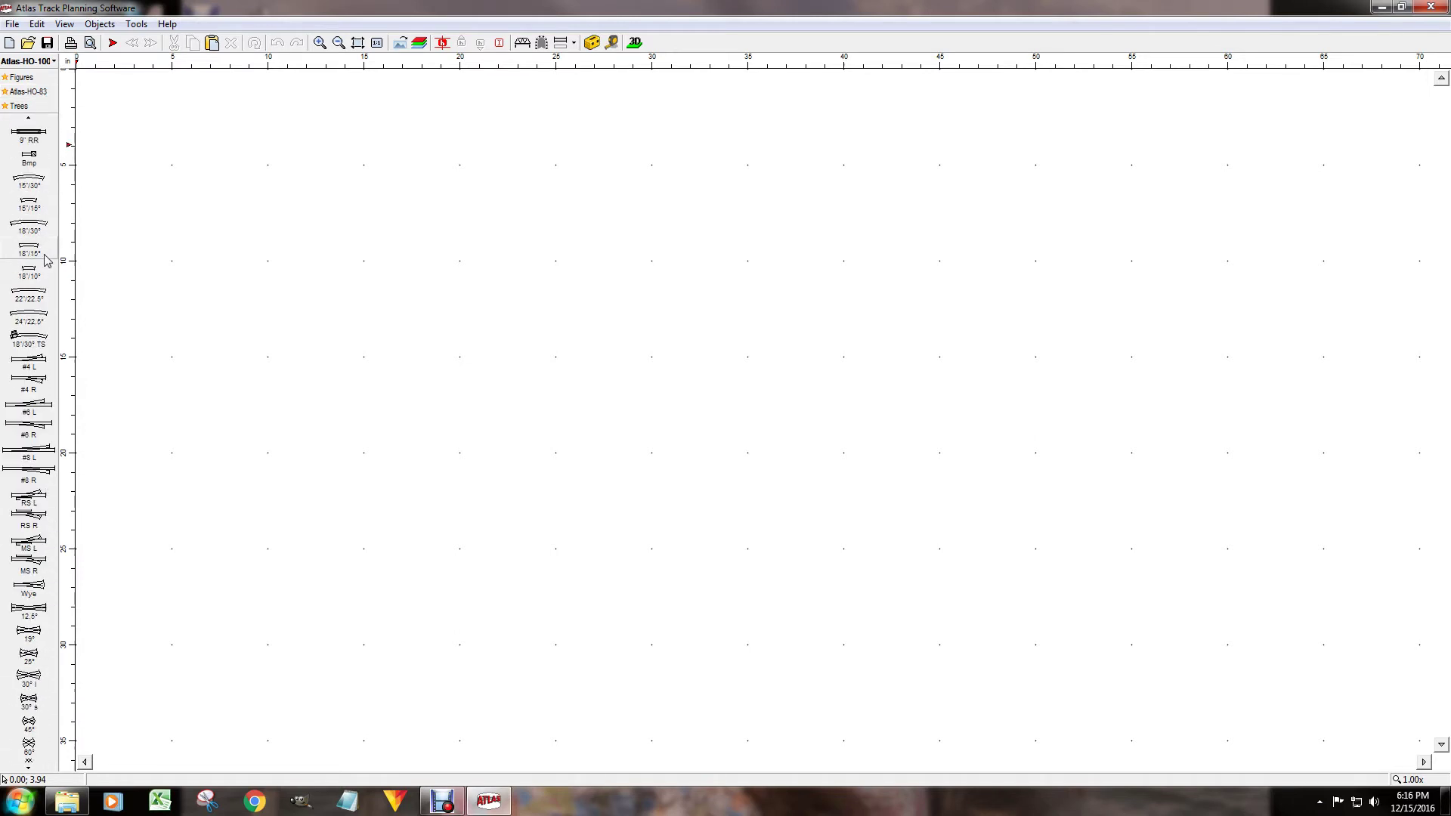
scroll(47, 260, down, 1)
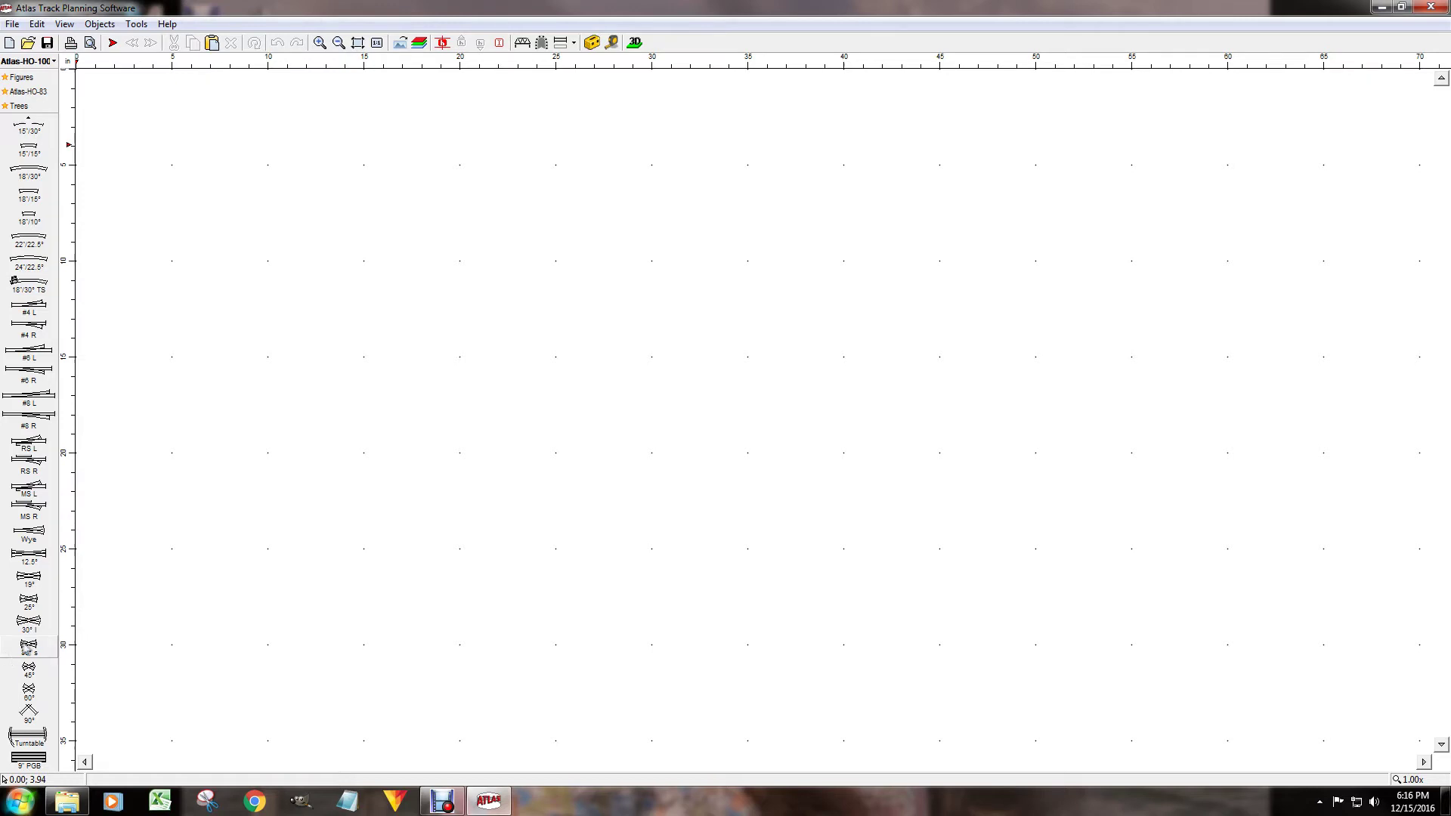
scroll(35, 302, up, 5)
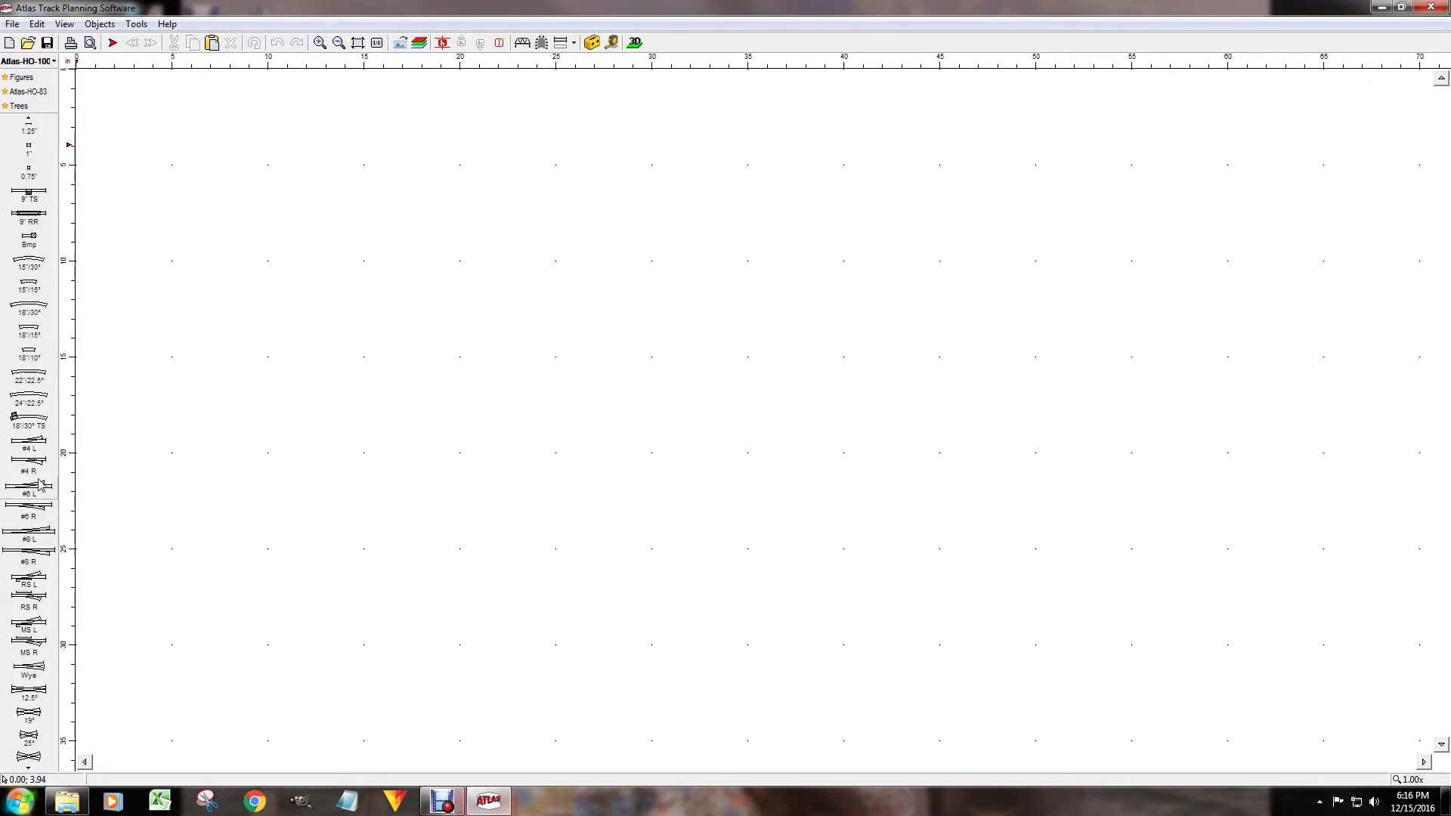
scroll(30, 221, up, 2)
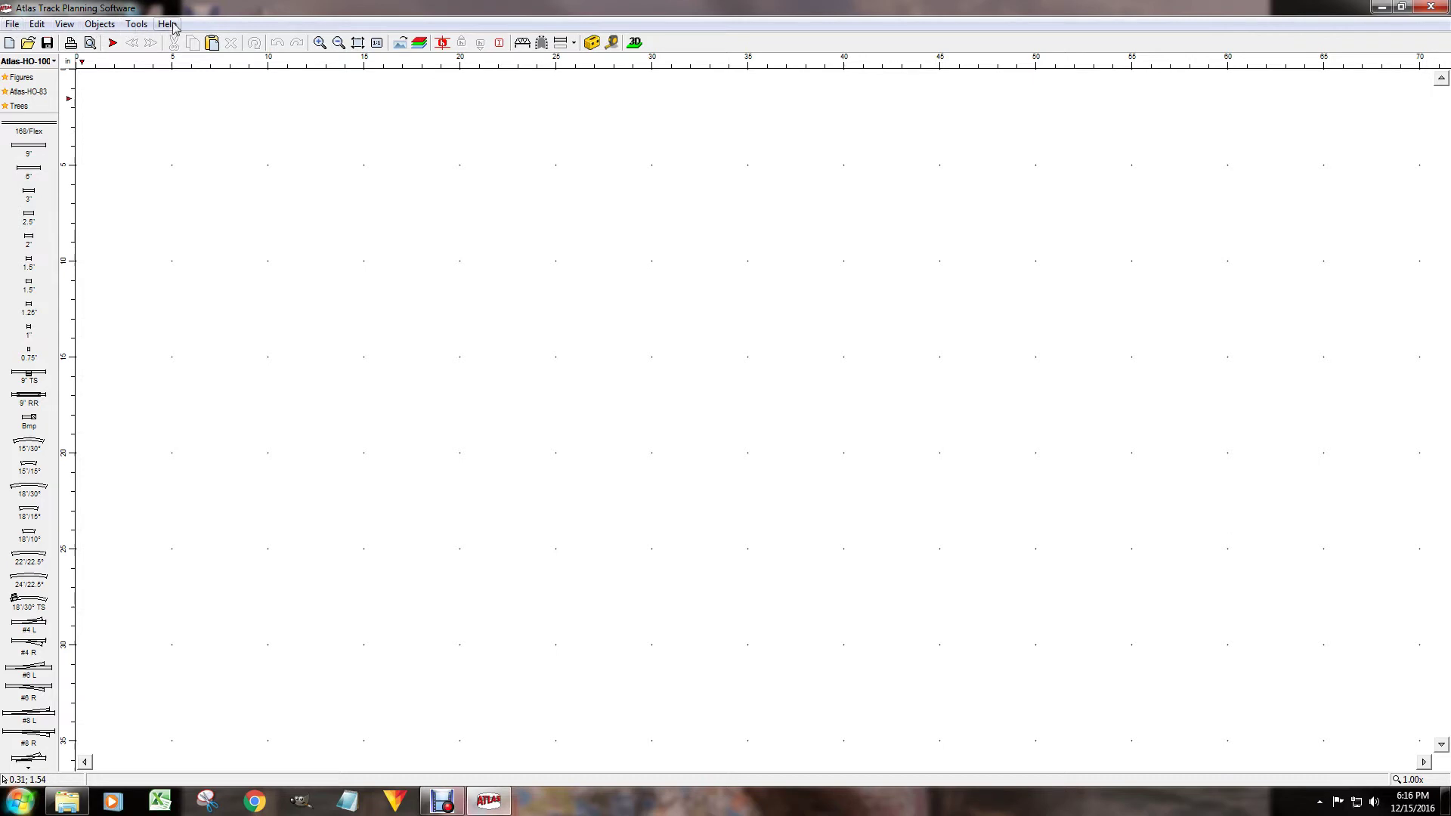
- Review the Save, Dimensions, Parts List and Portable pages of the program settings, and accept the settings as they are
click(11, 27)
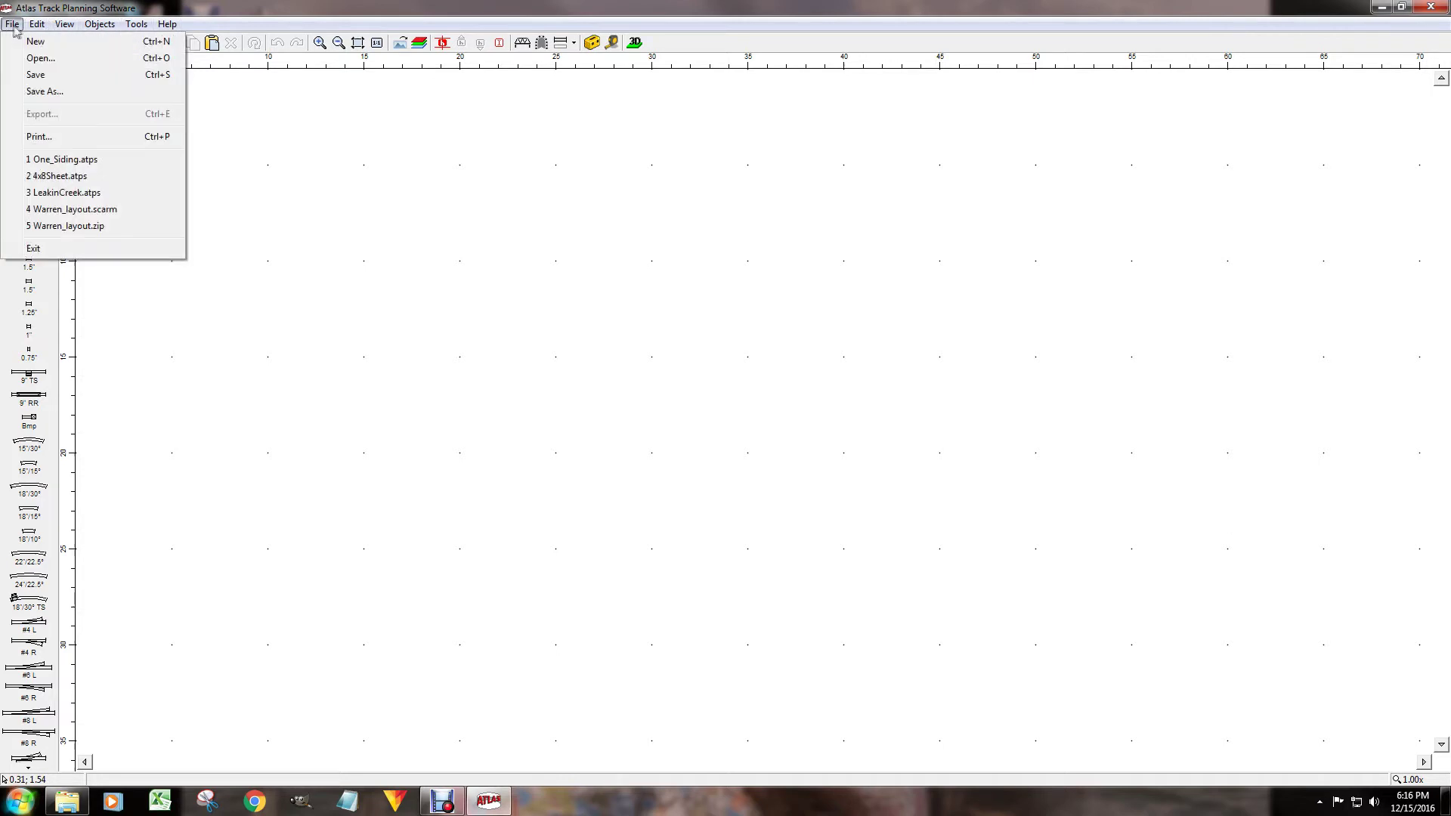
mouse_move(37, 30)
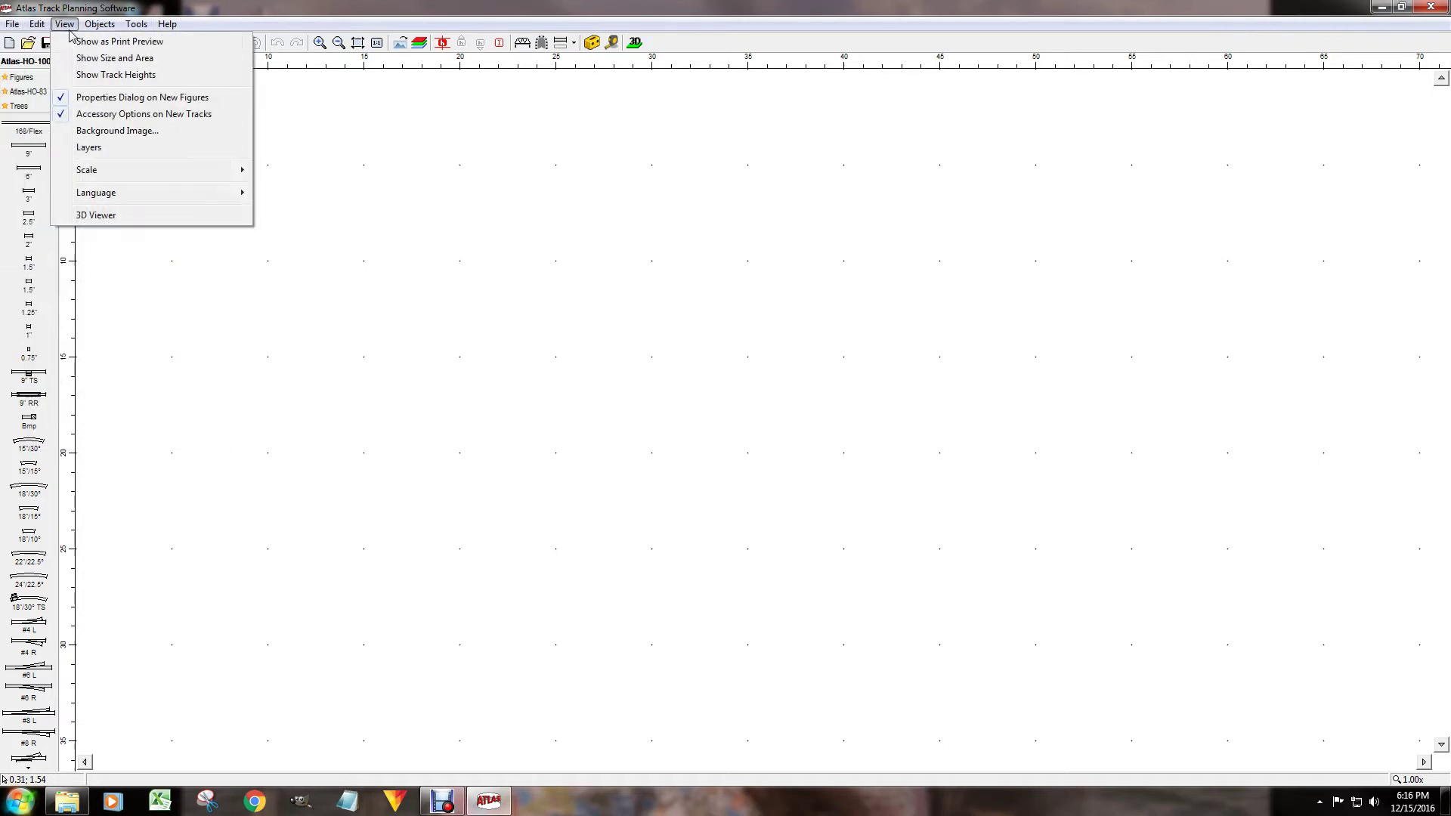
mouse_move(142, 29)
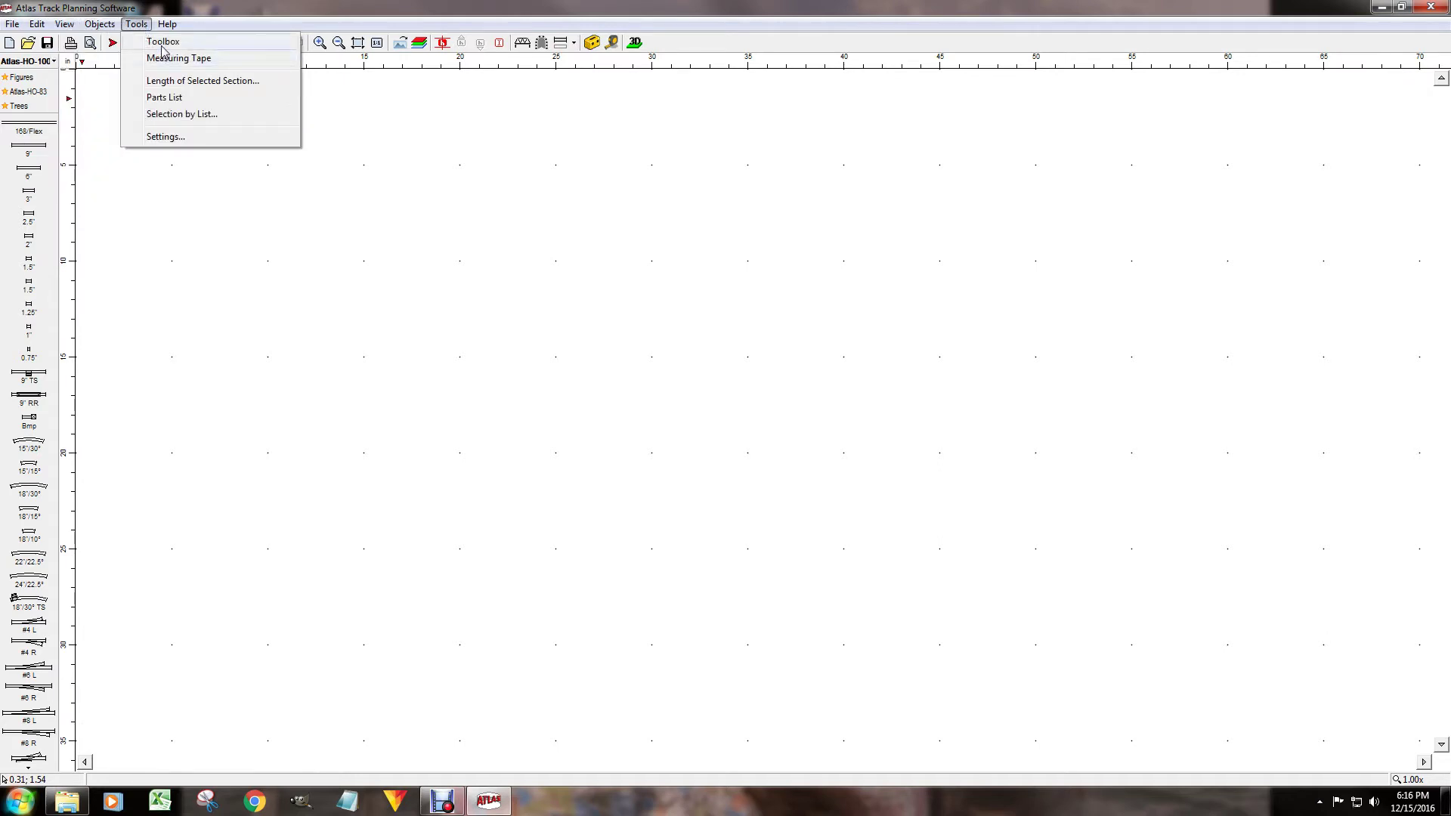
click(166, 138)
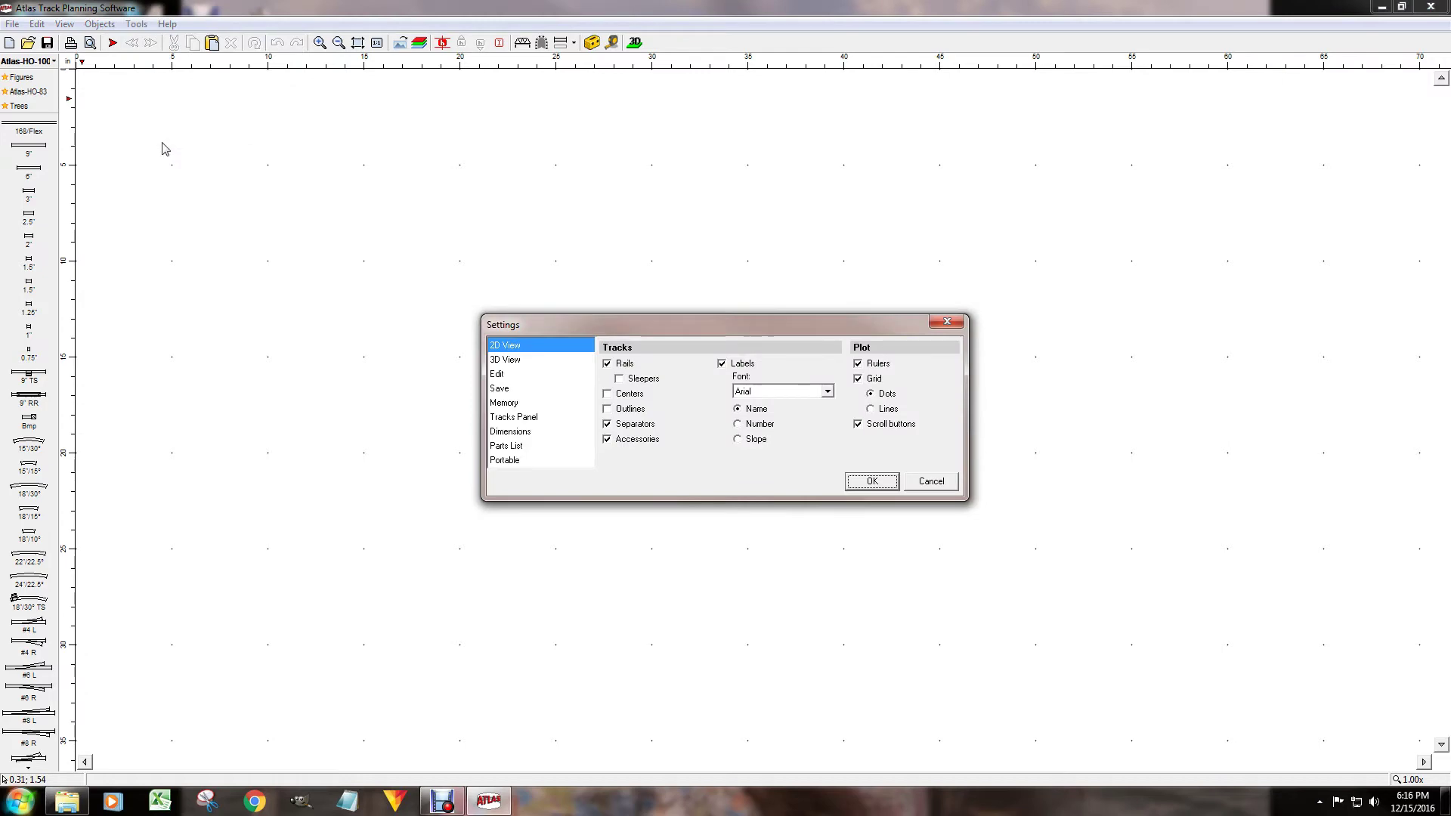
drag(601, 314, 244, 141)
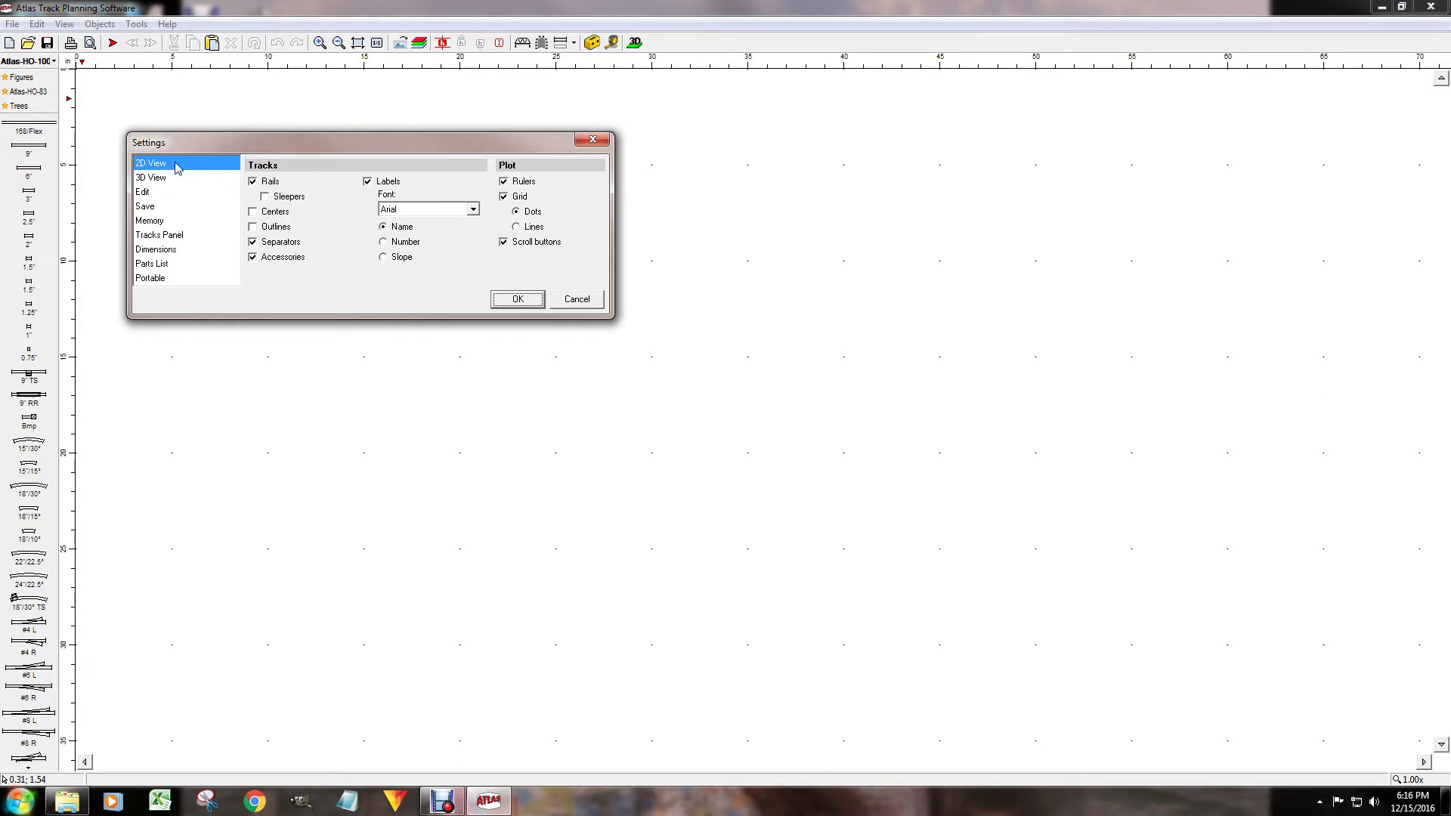
click(148, 209)
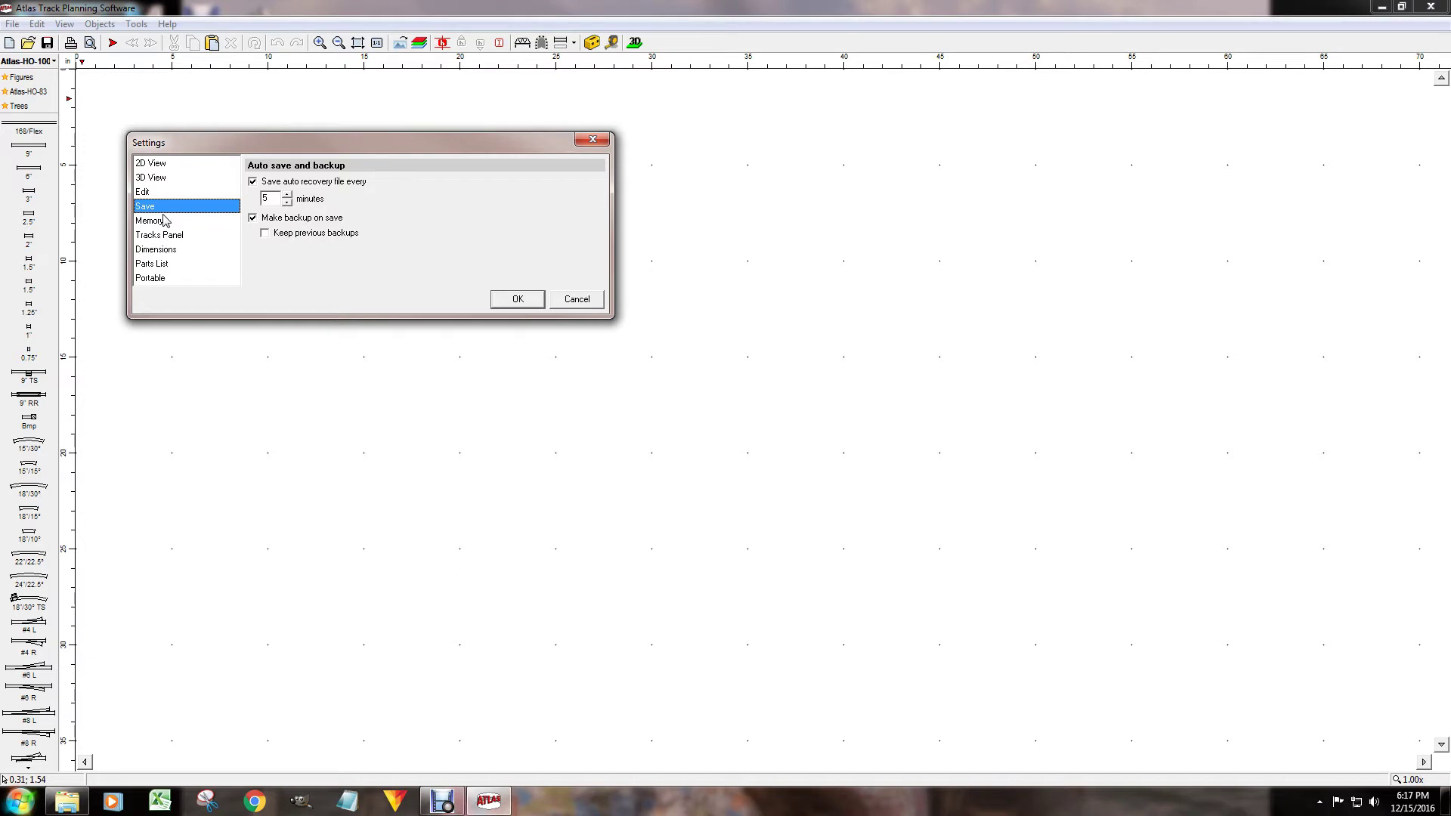
click(167, 250)
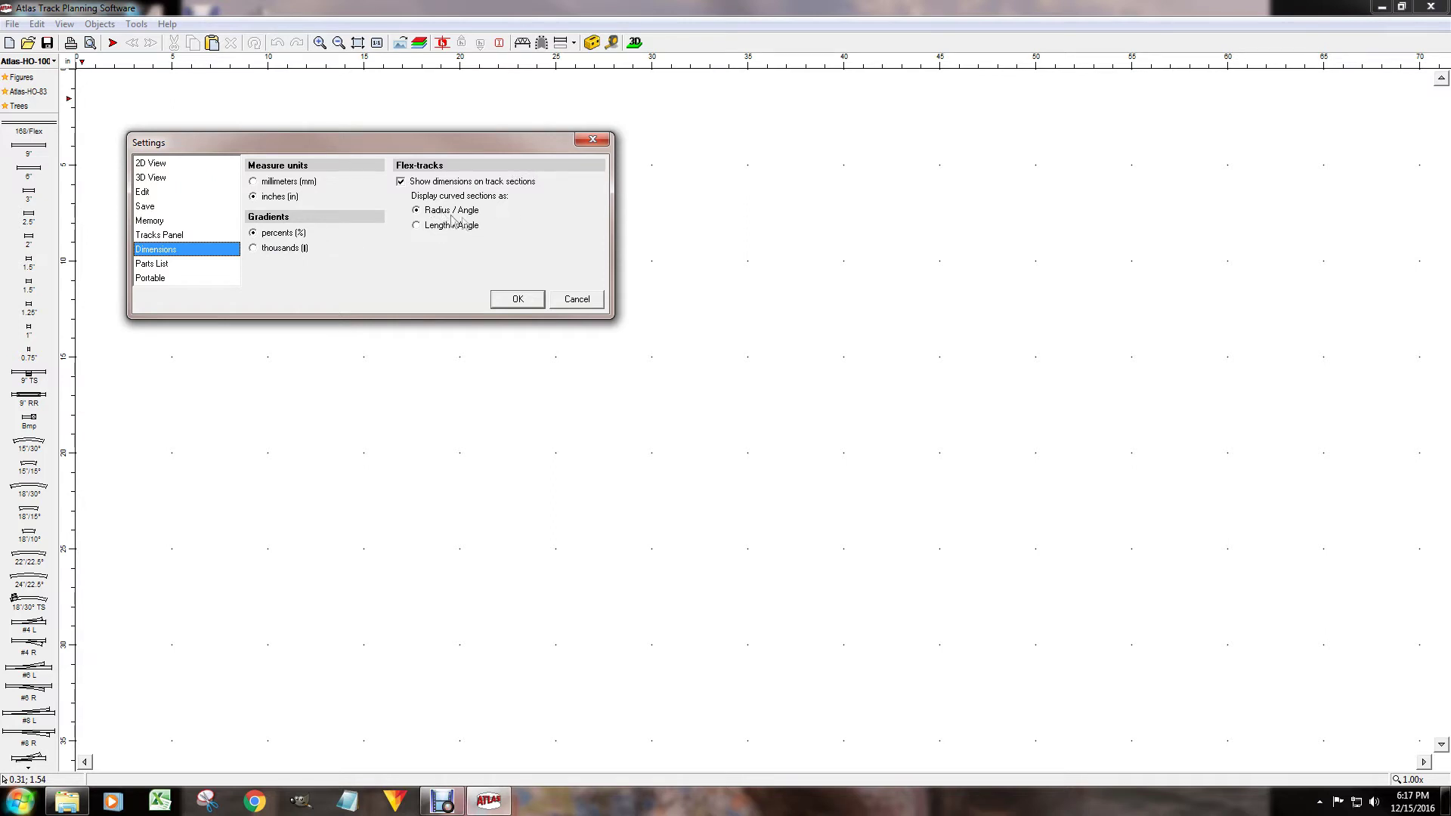
click(167, 265)
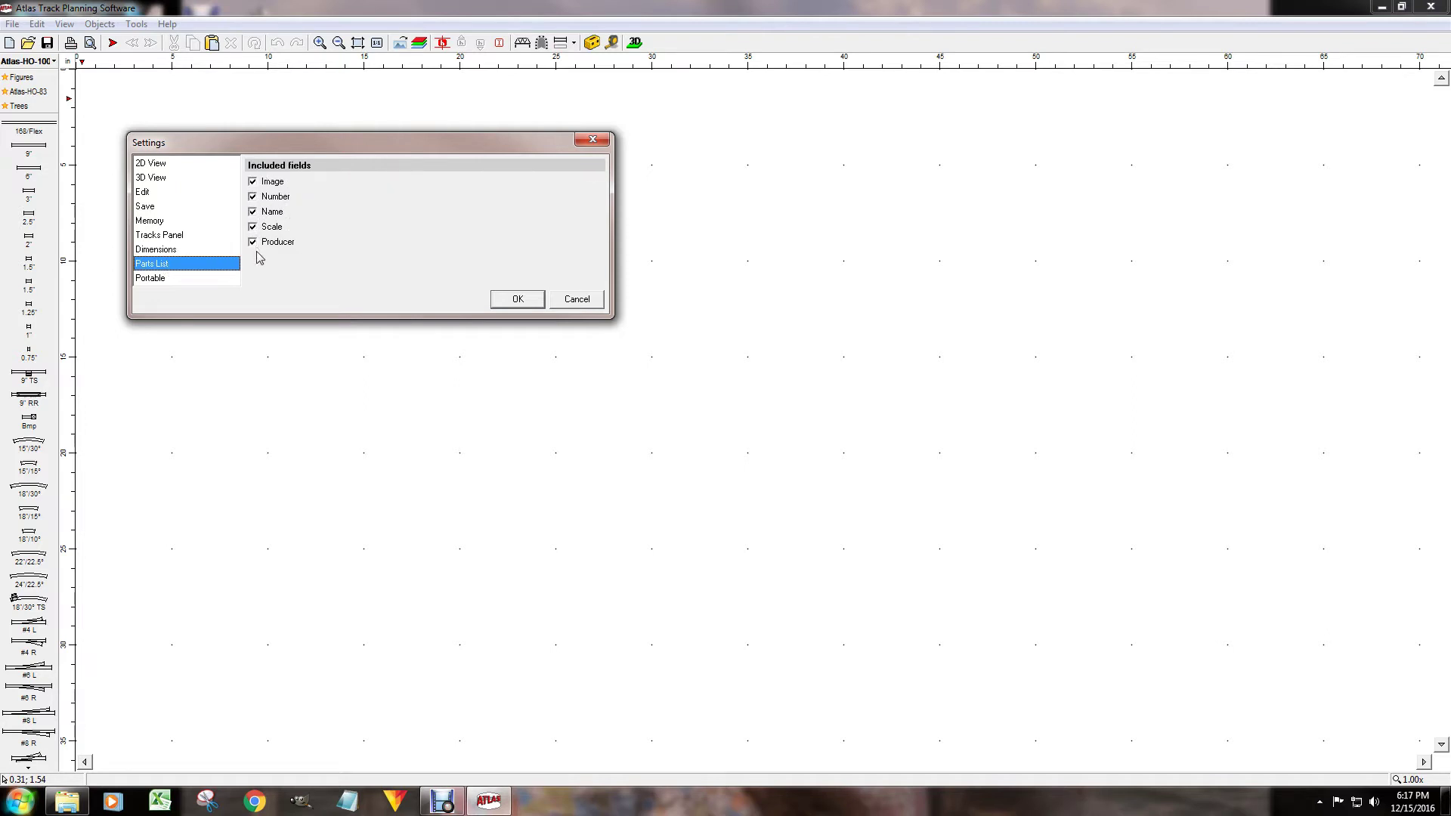
click(160, 279)
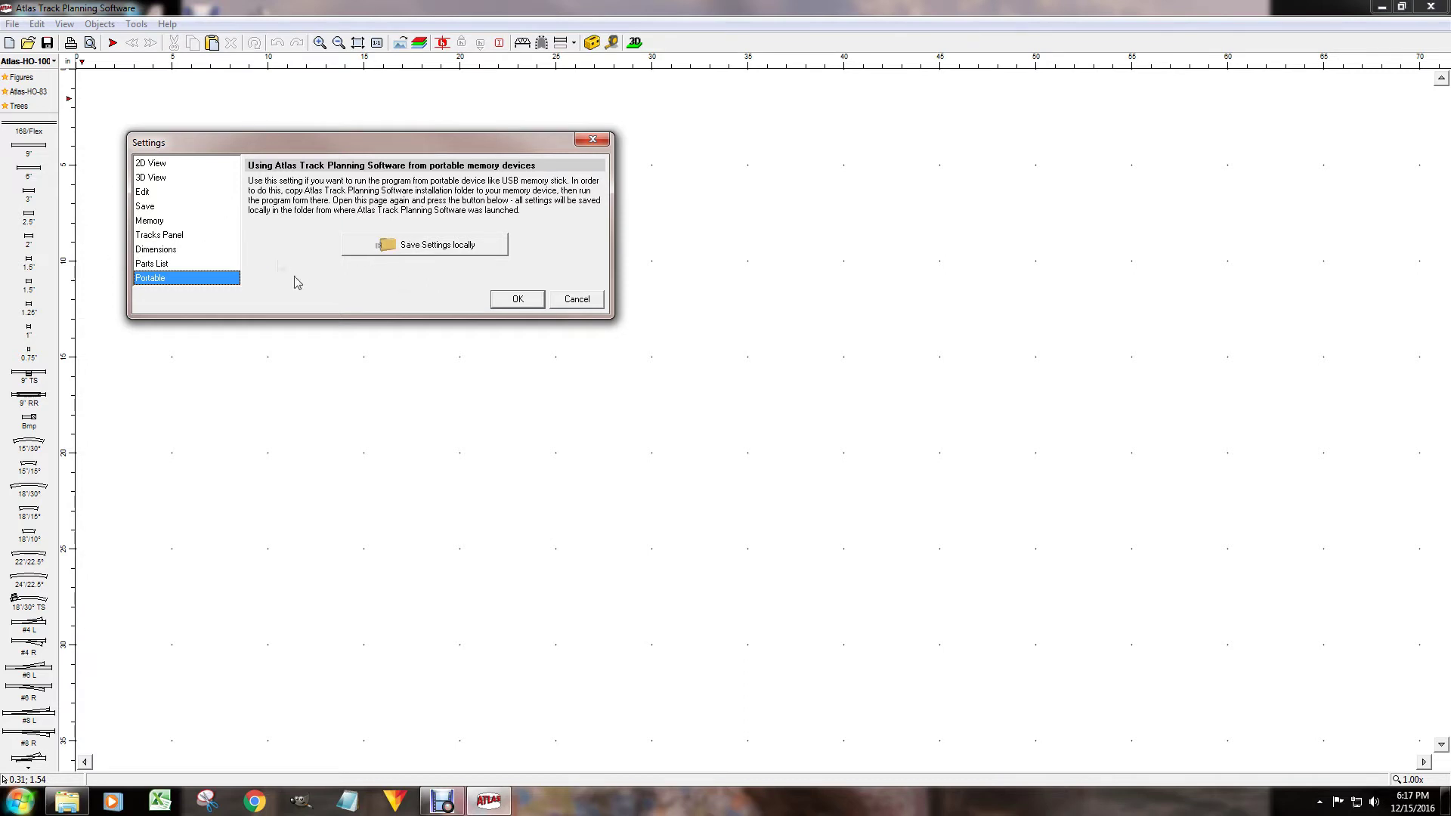
click(517, 298)
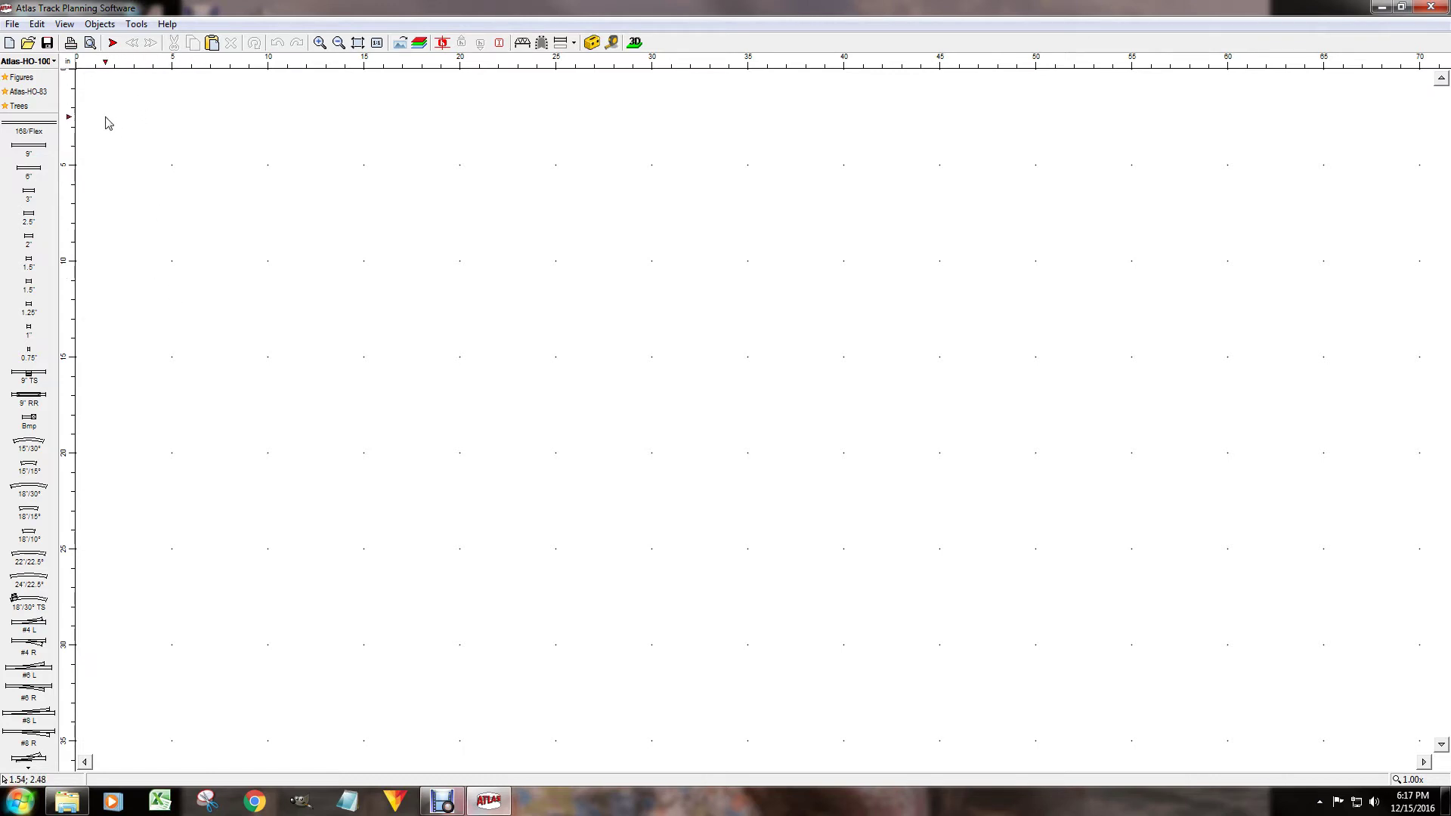
- Create a rectangular baseboard with side A of 96 inches and side B of 48 inches using the Toolbox
click(136, 24)
click(162, 42)
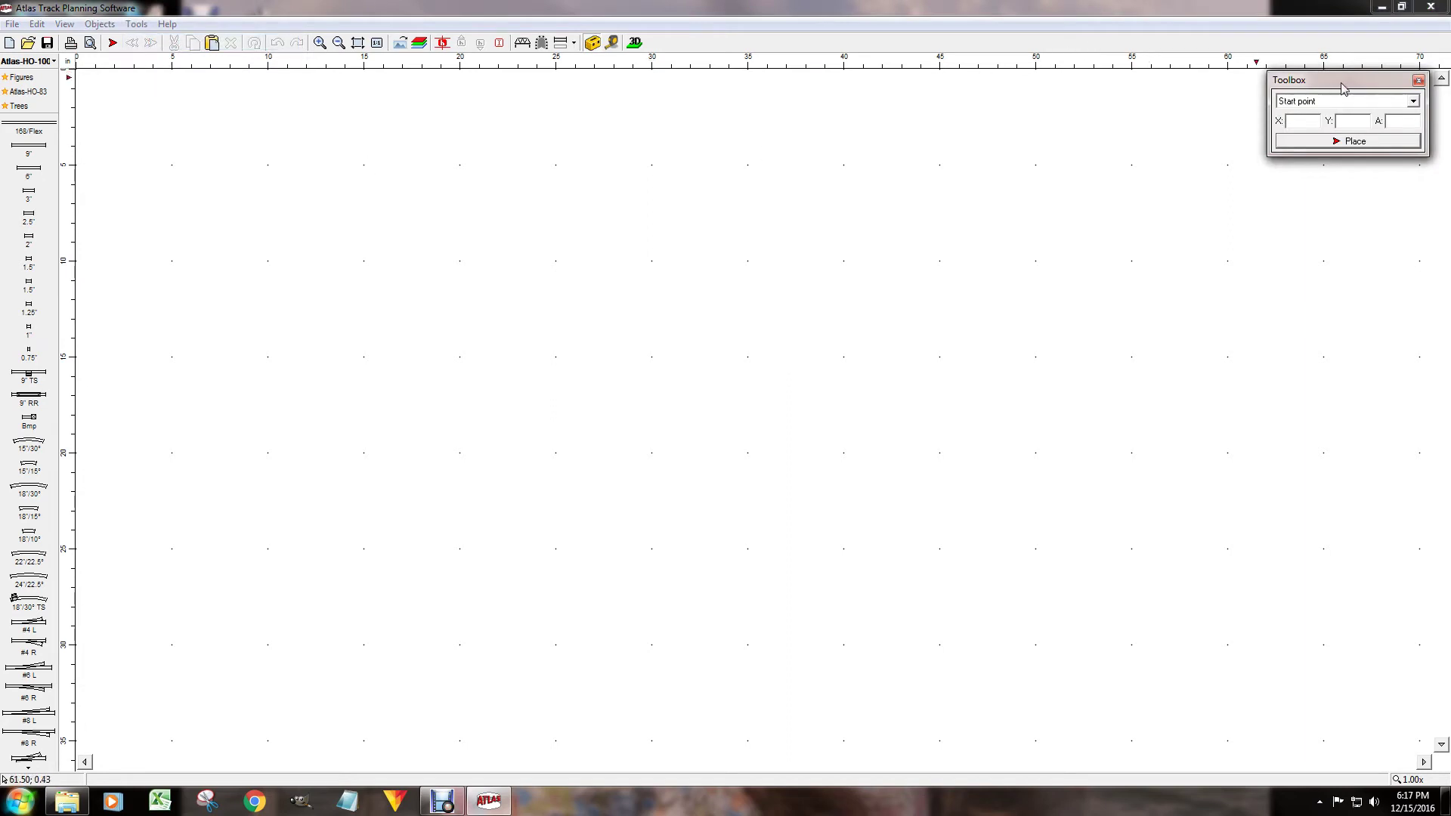
drag(1343, 88, 367, 227)
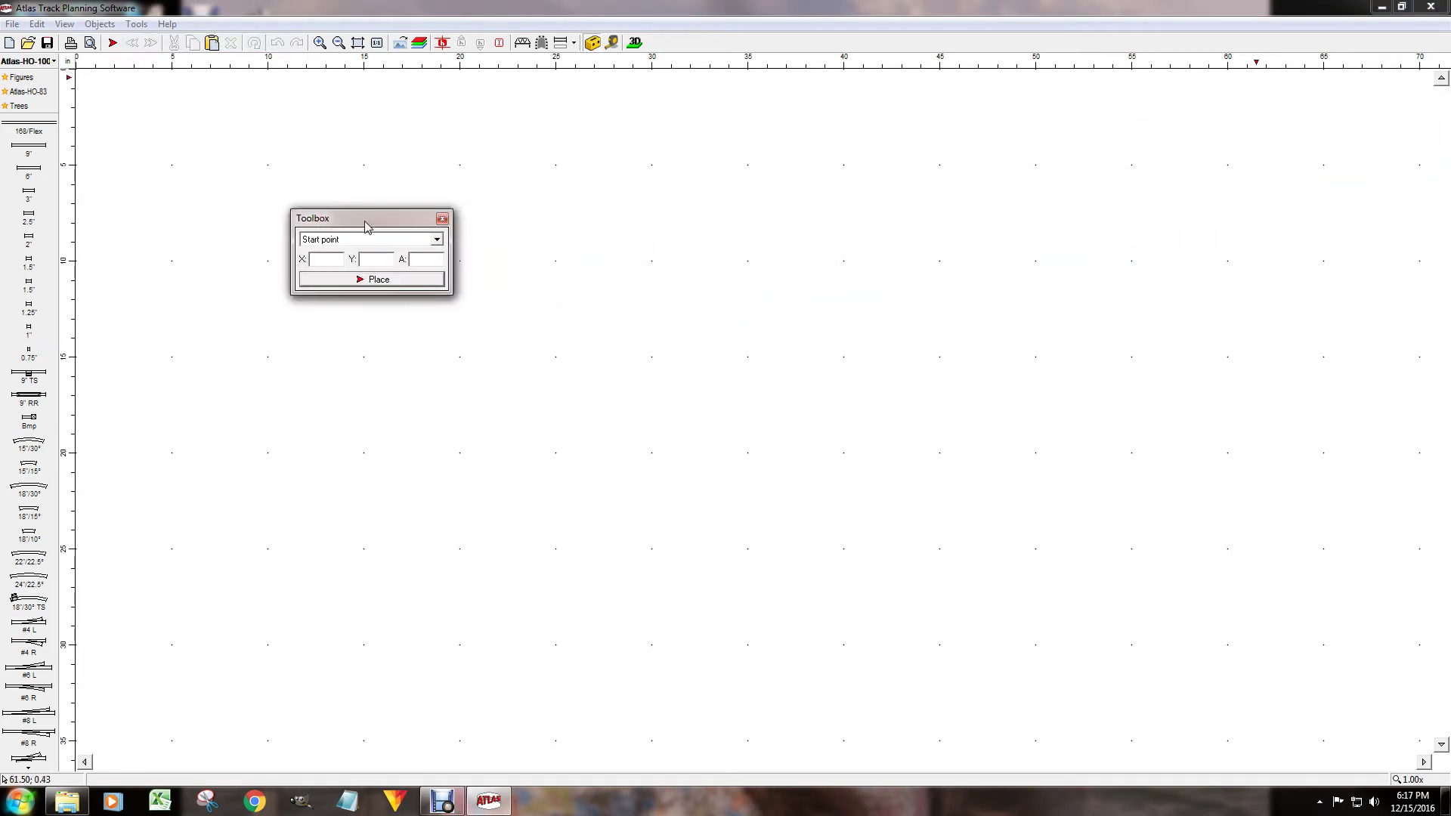
click(437, 240)
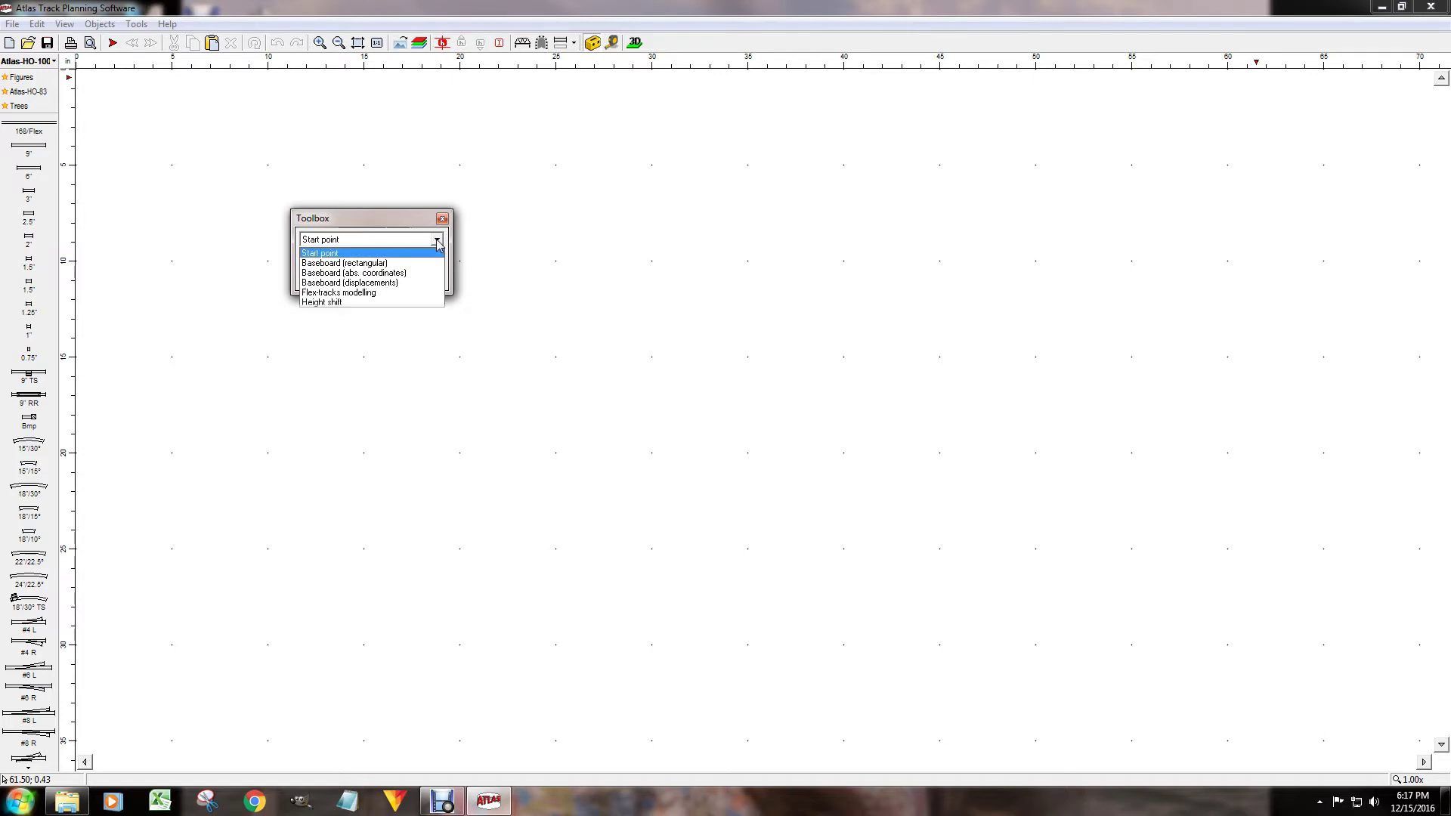
click(339, 265)
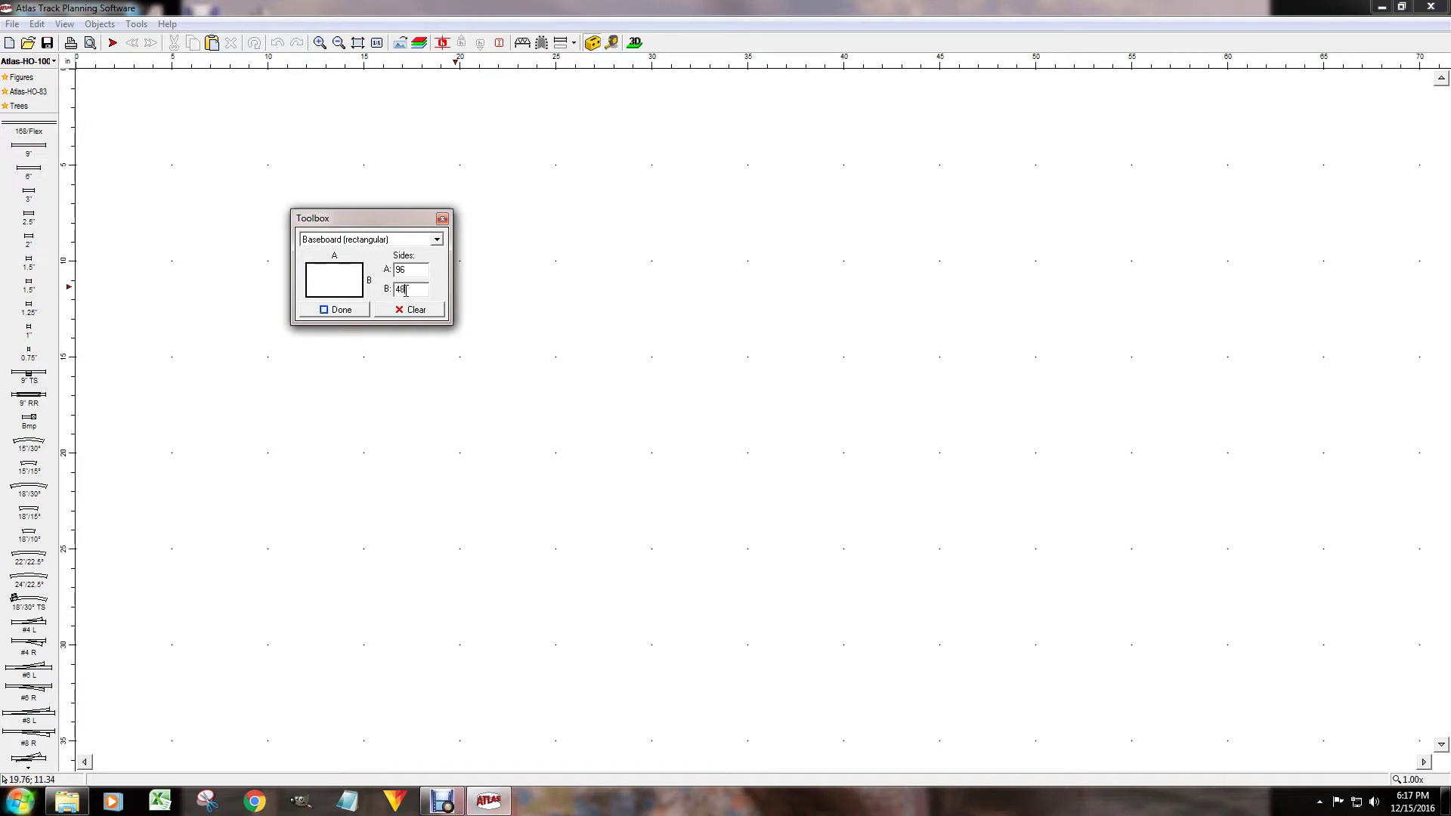
click(344, 310)
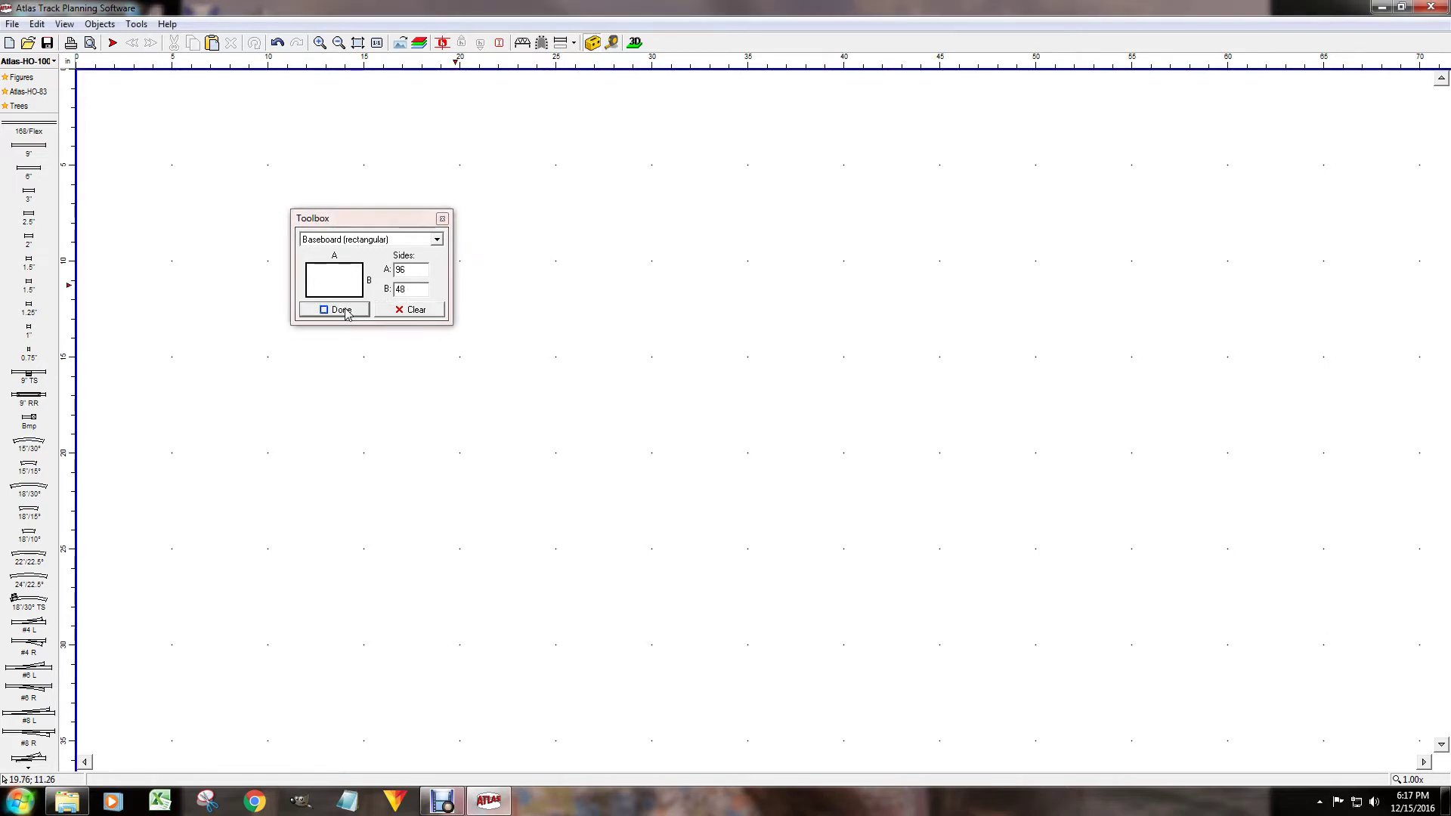
click(442, 218)
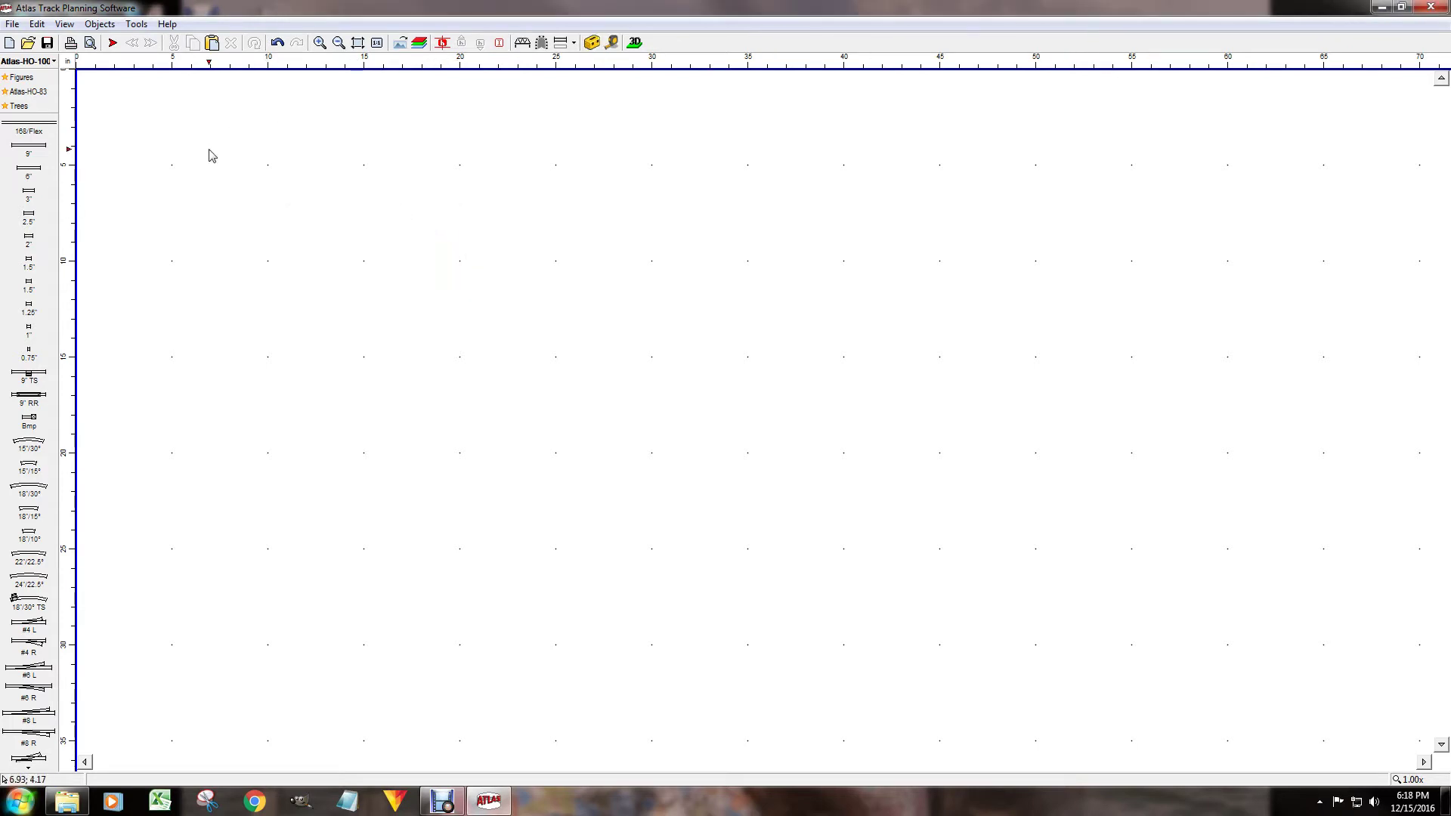
- Place a 9" TS terminal track section on the baseboard
scroll(211, 155, down, 1)
scroll(211, 155, down, 1)
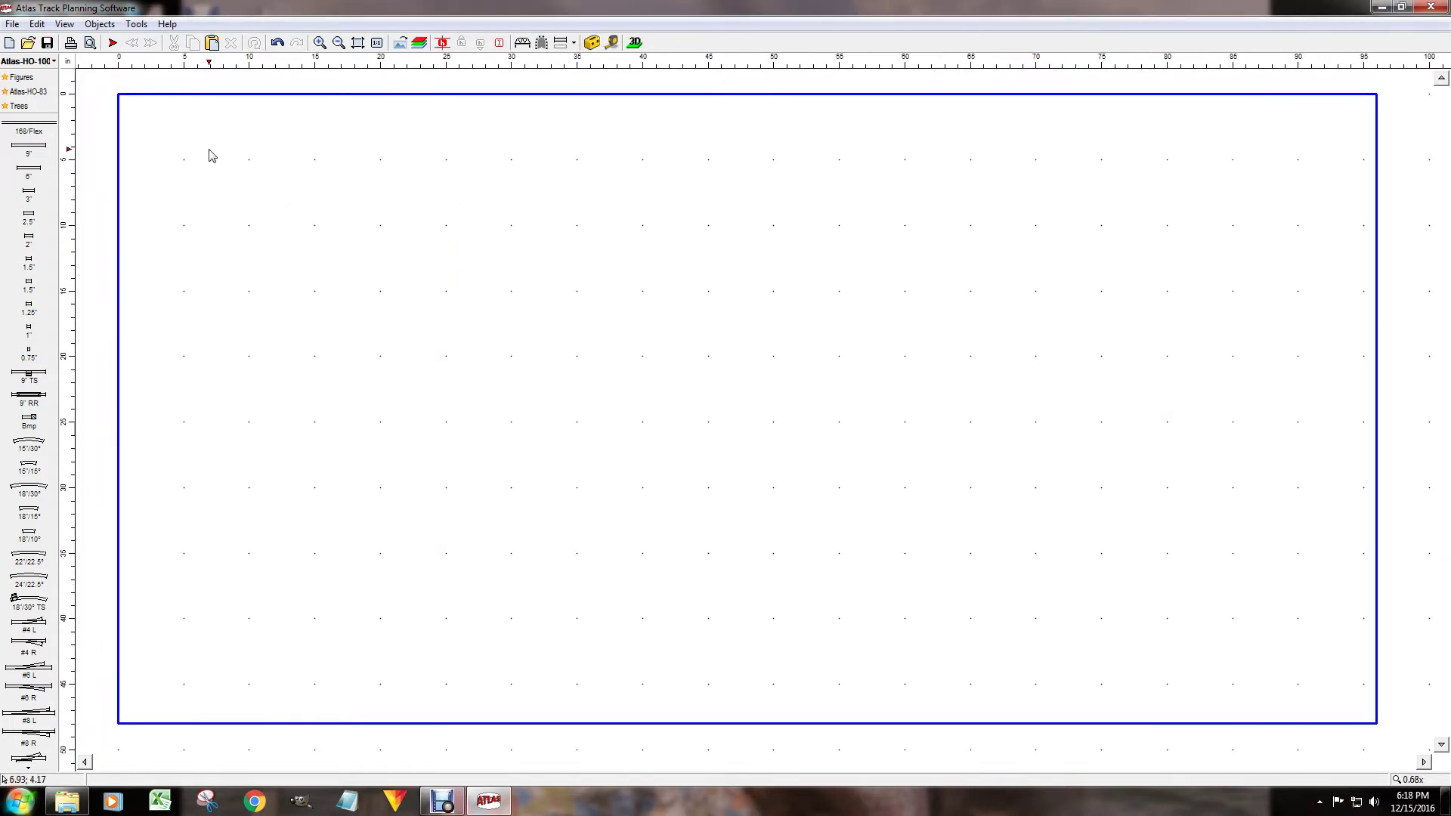
scroll(212, 156, down, 1)
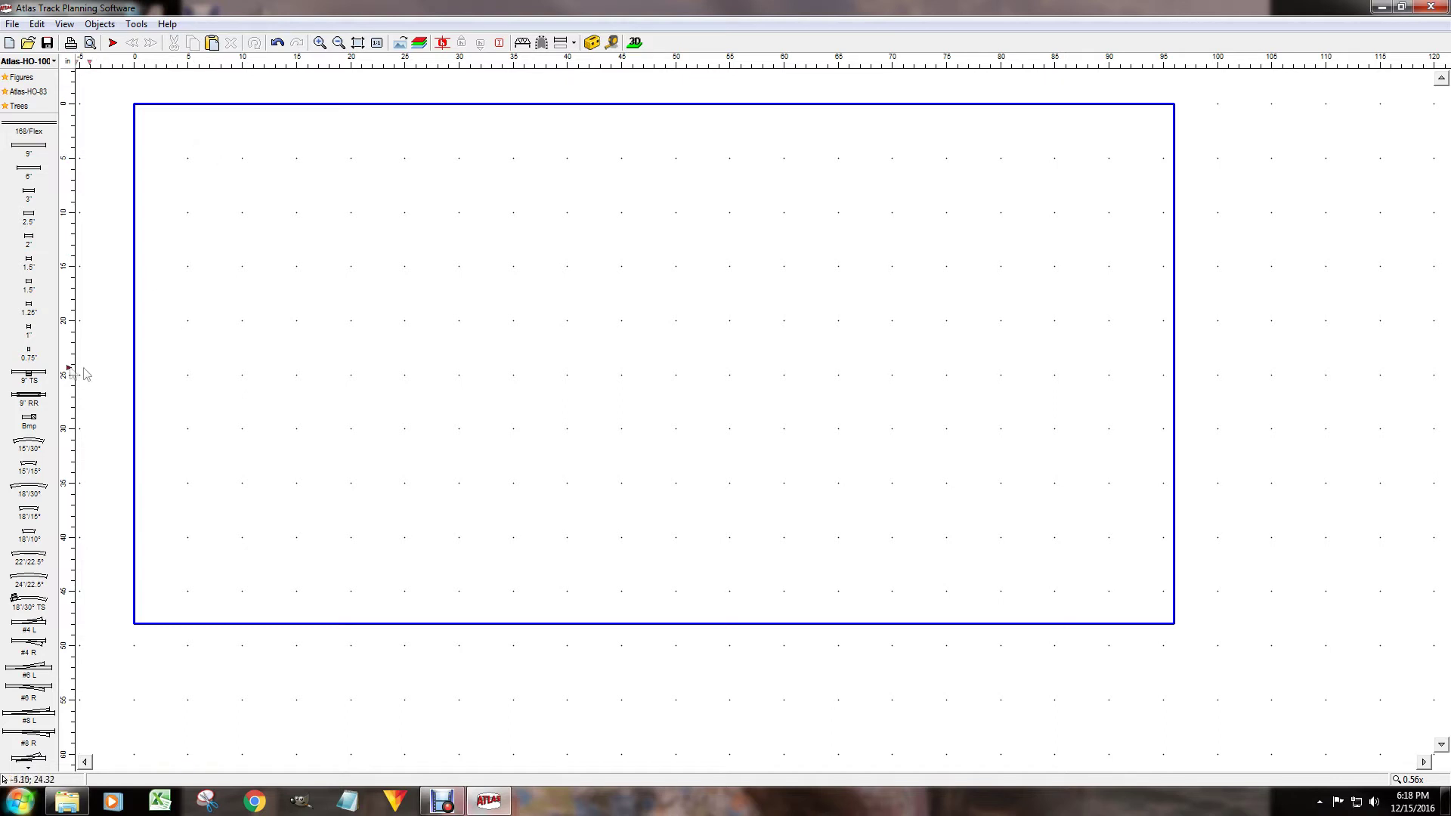
double_click(29, 375)
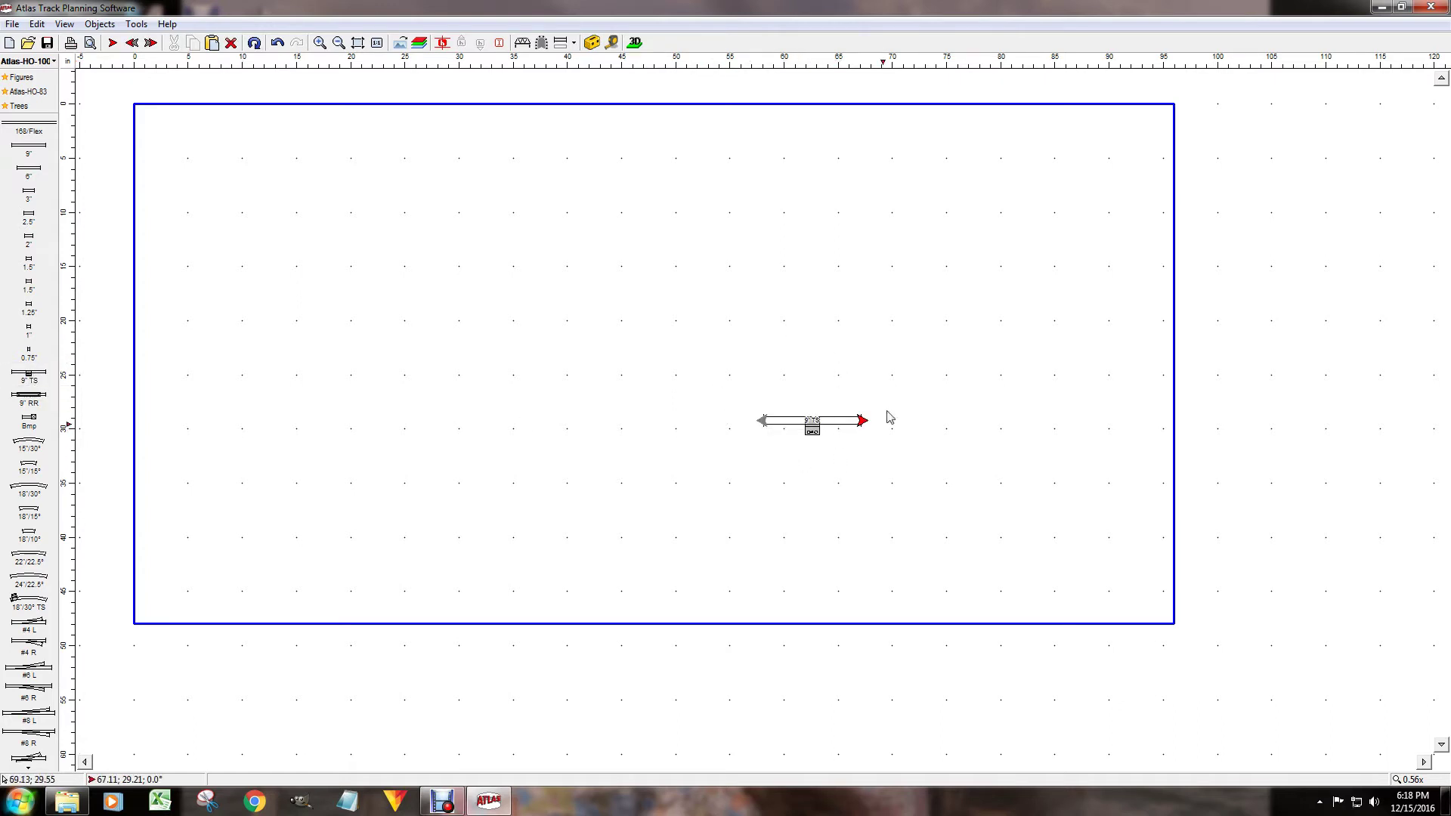
- Move the terminal track section close to the baseboard's lower edge, at about X 28, Y 46 inches
right_click(812, 427)
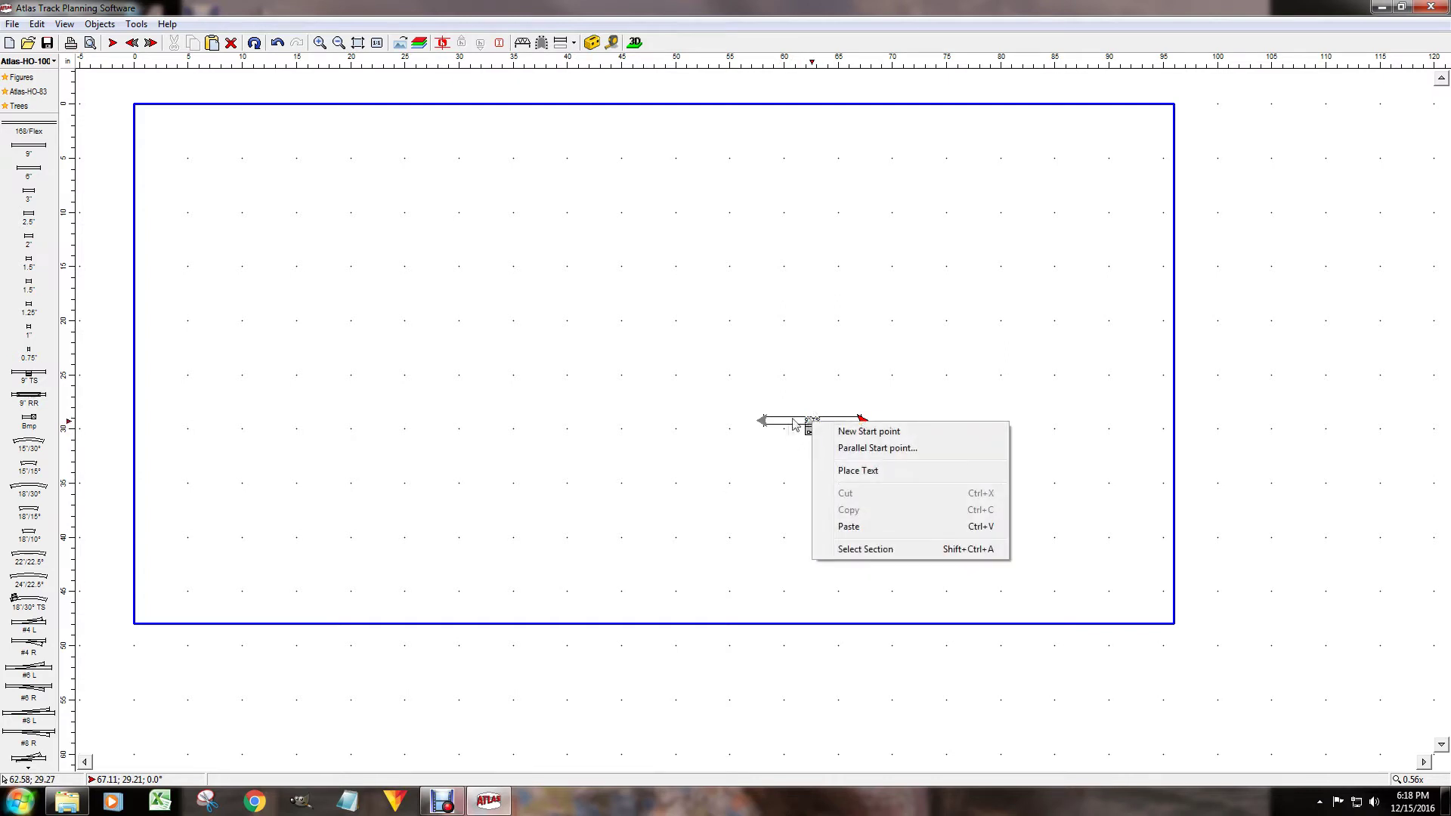
click(797, 425)
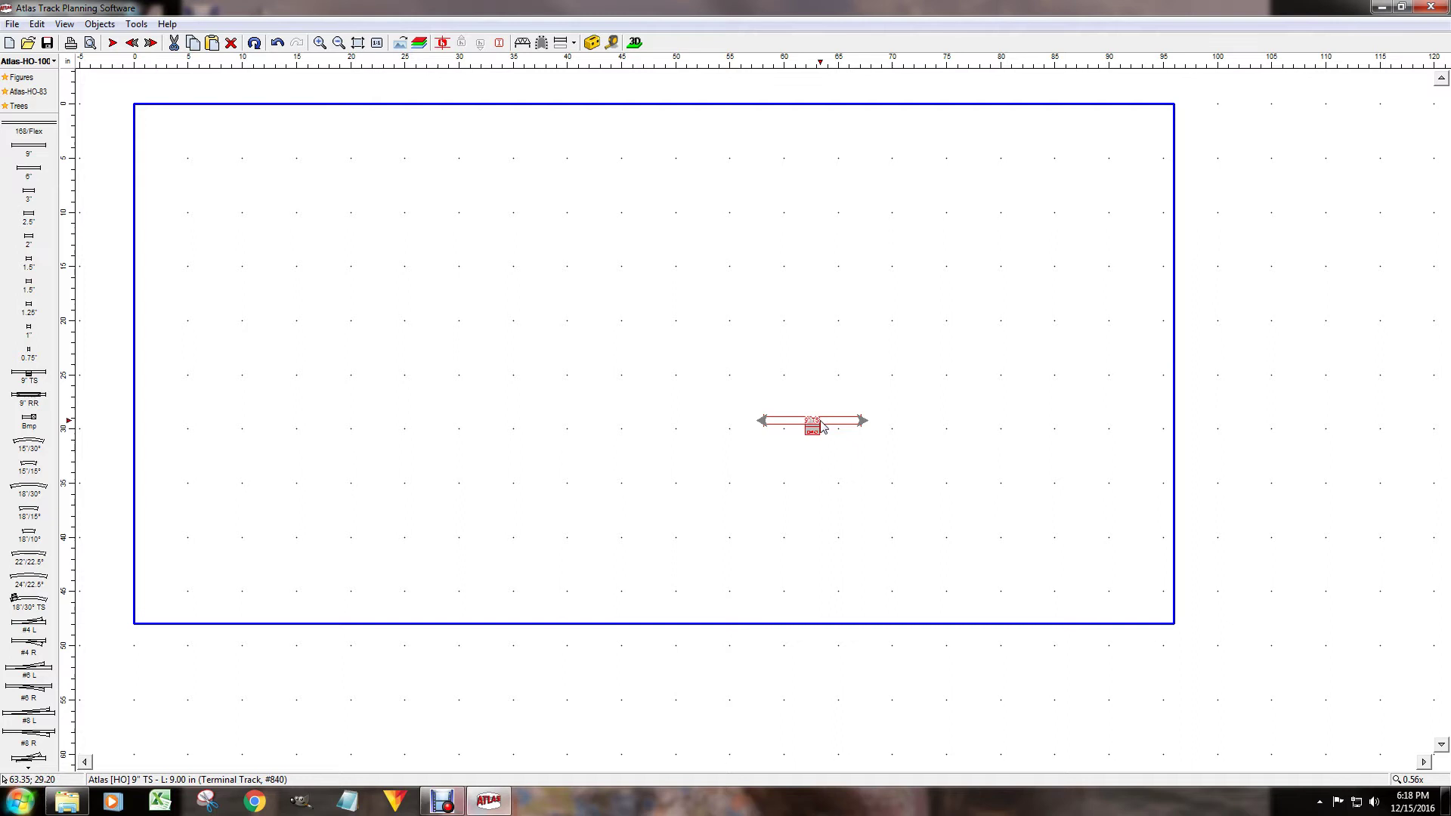
right_click(821, 427)
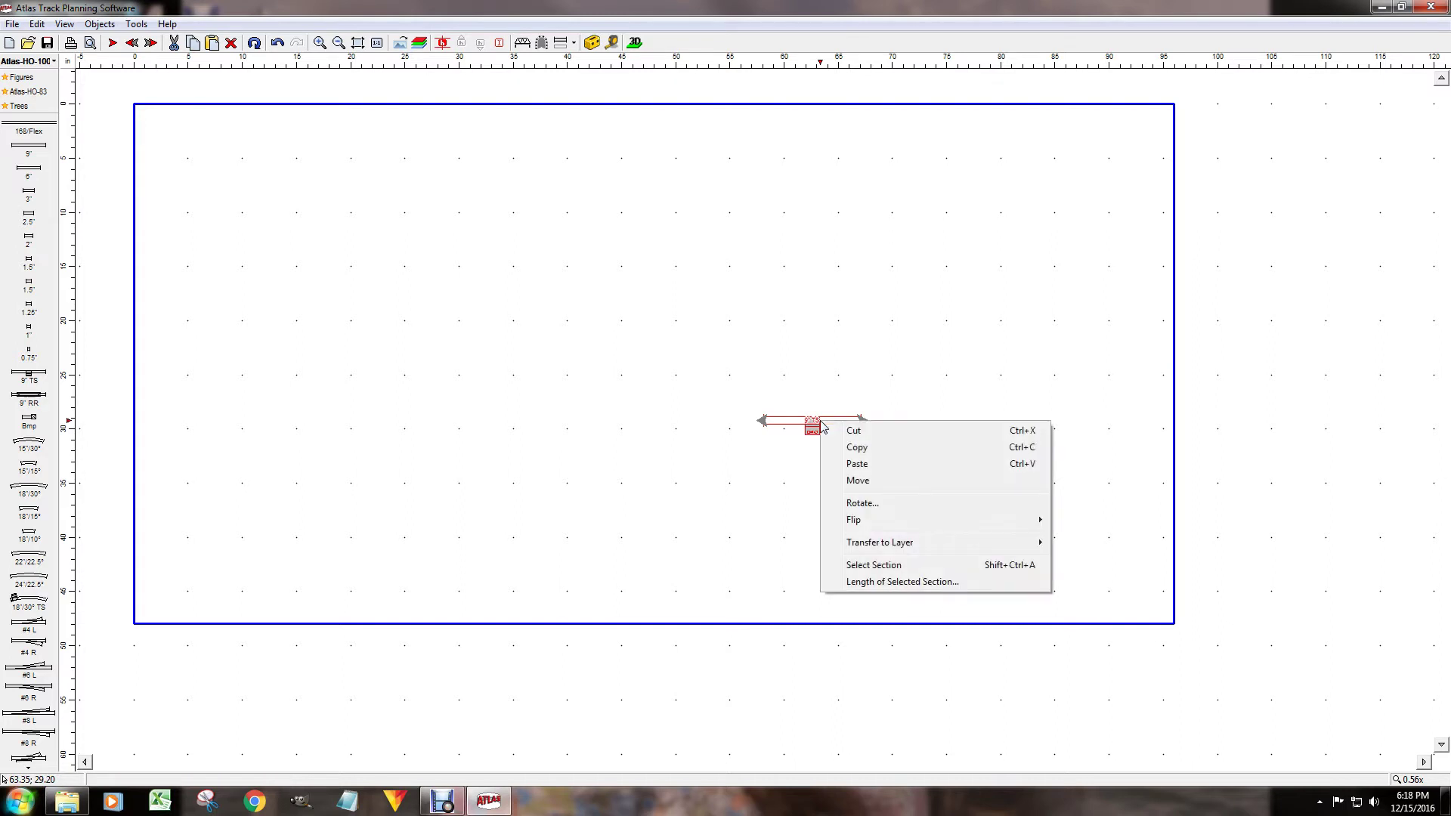
click(858, 480)
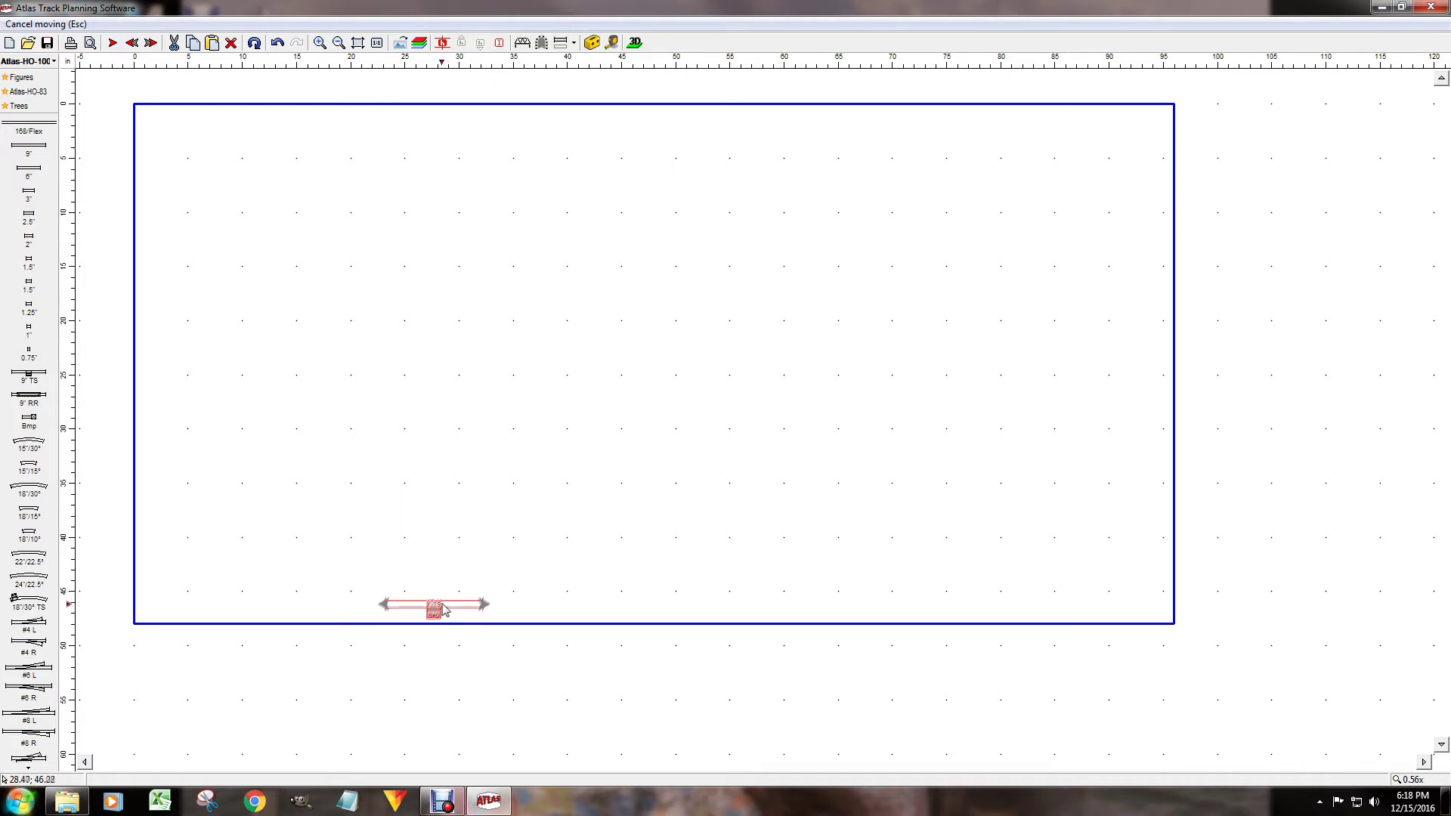
click(443, 609)
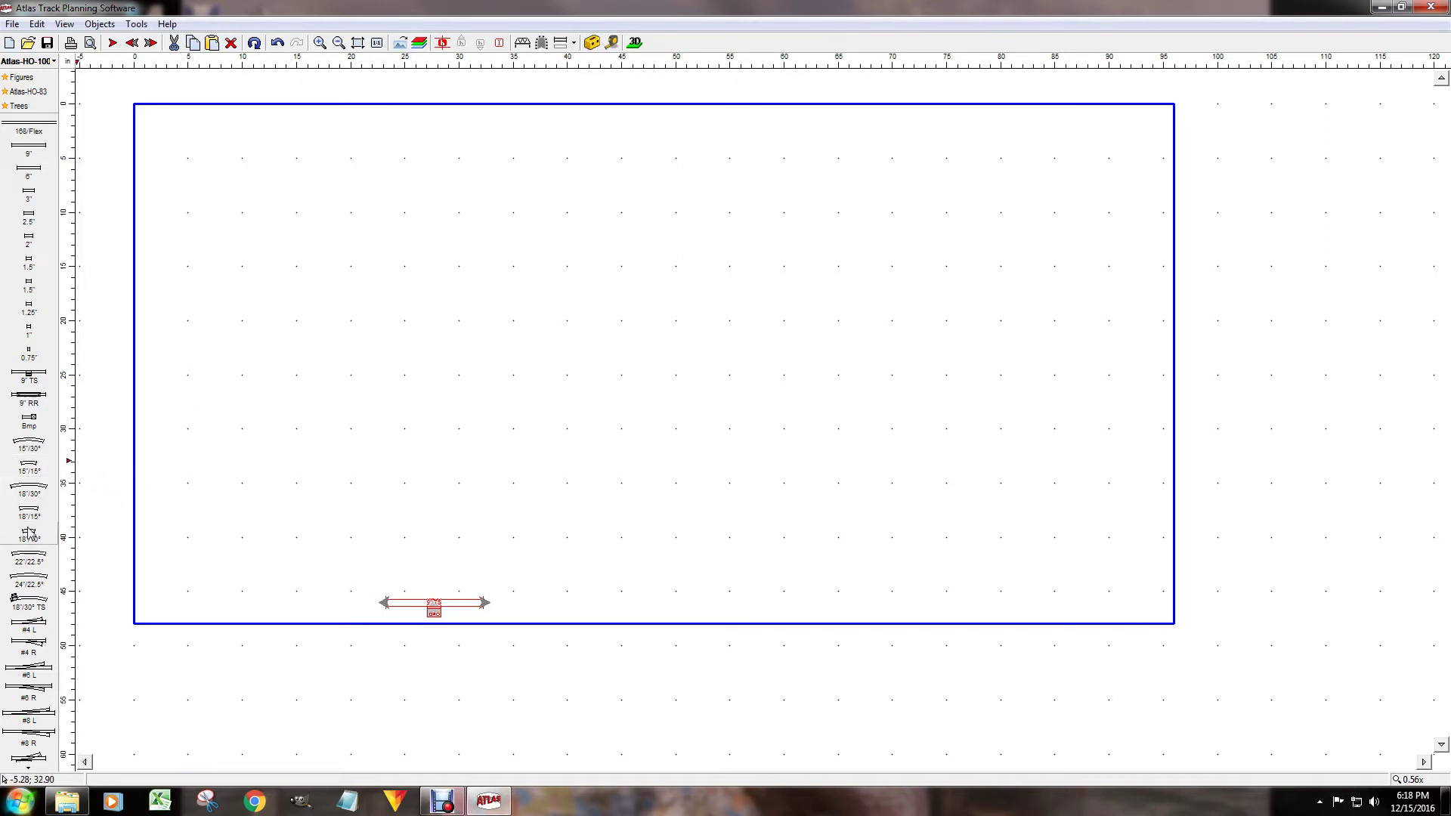
- Attach three 18"/30° curved sections to the terminal track's right end, turning the track 90° upward
mouse_move(30, 495)
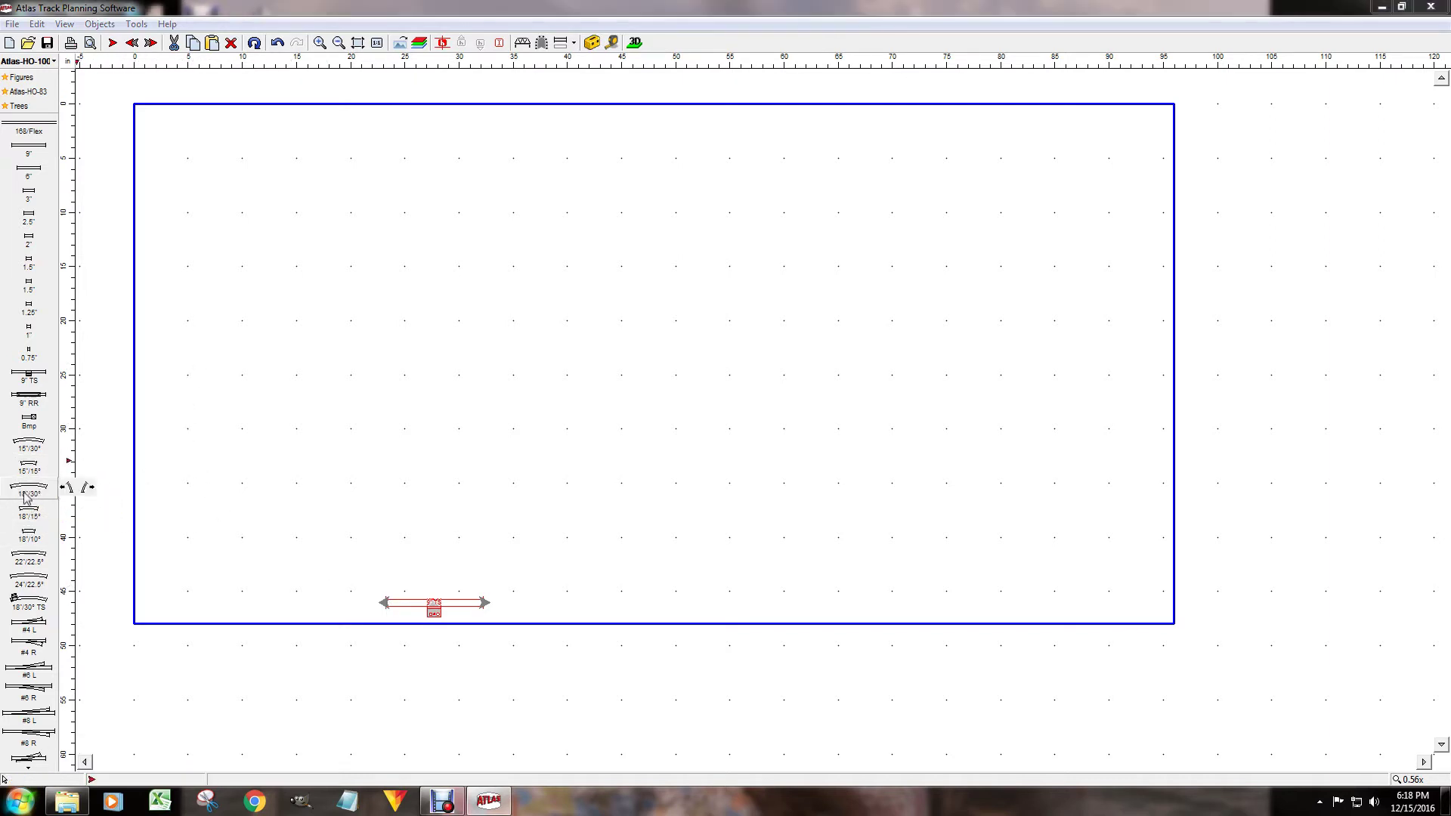
click(65, 489)
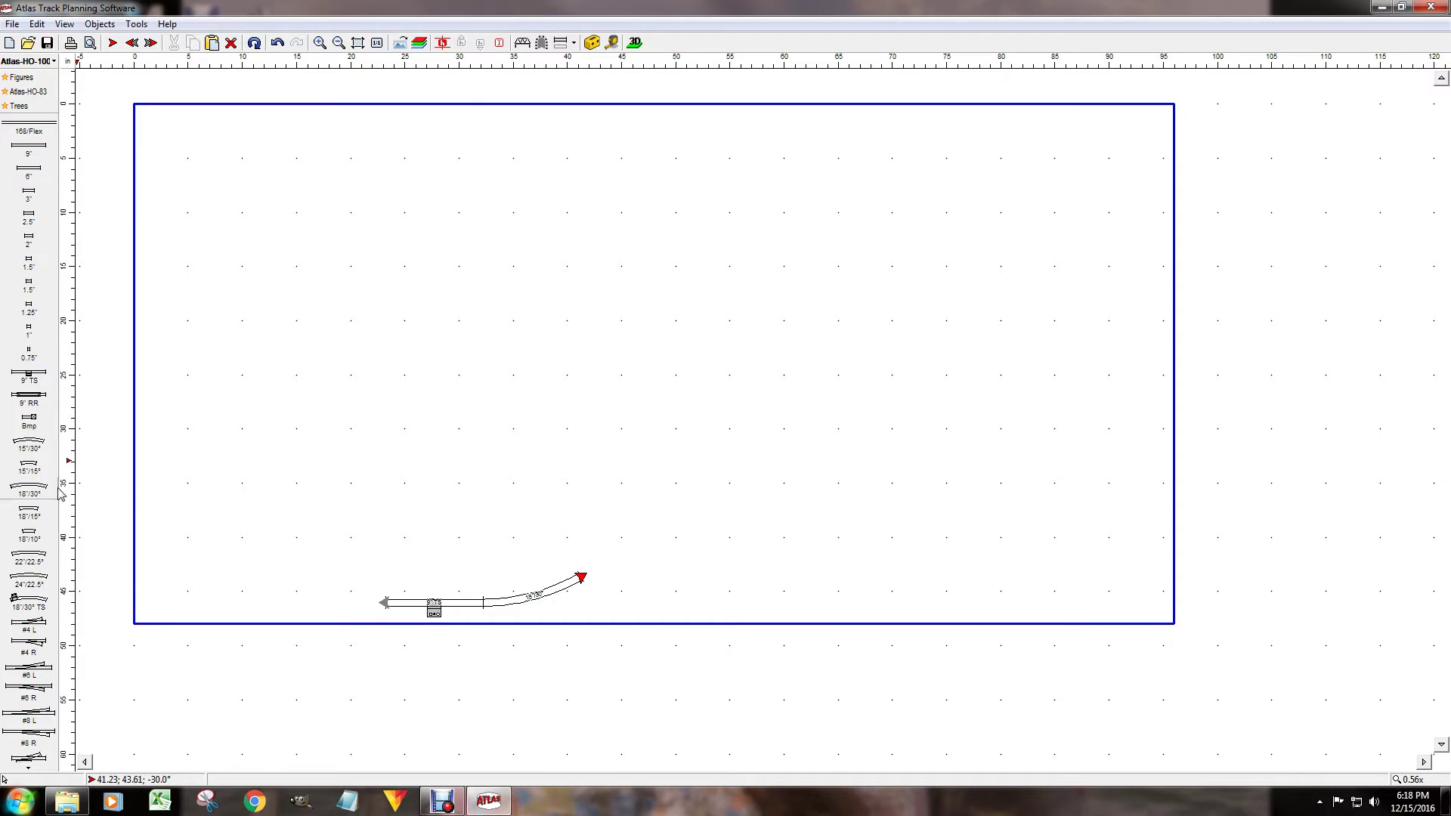
click(254, 44)
click(255, 43)
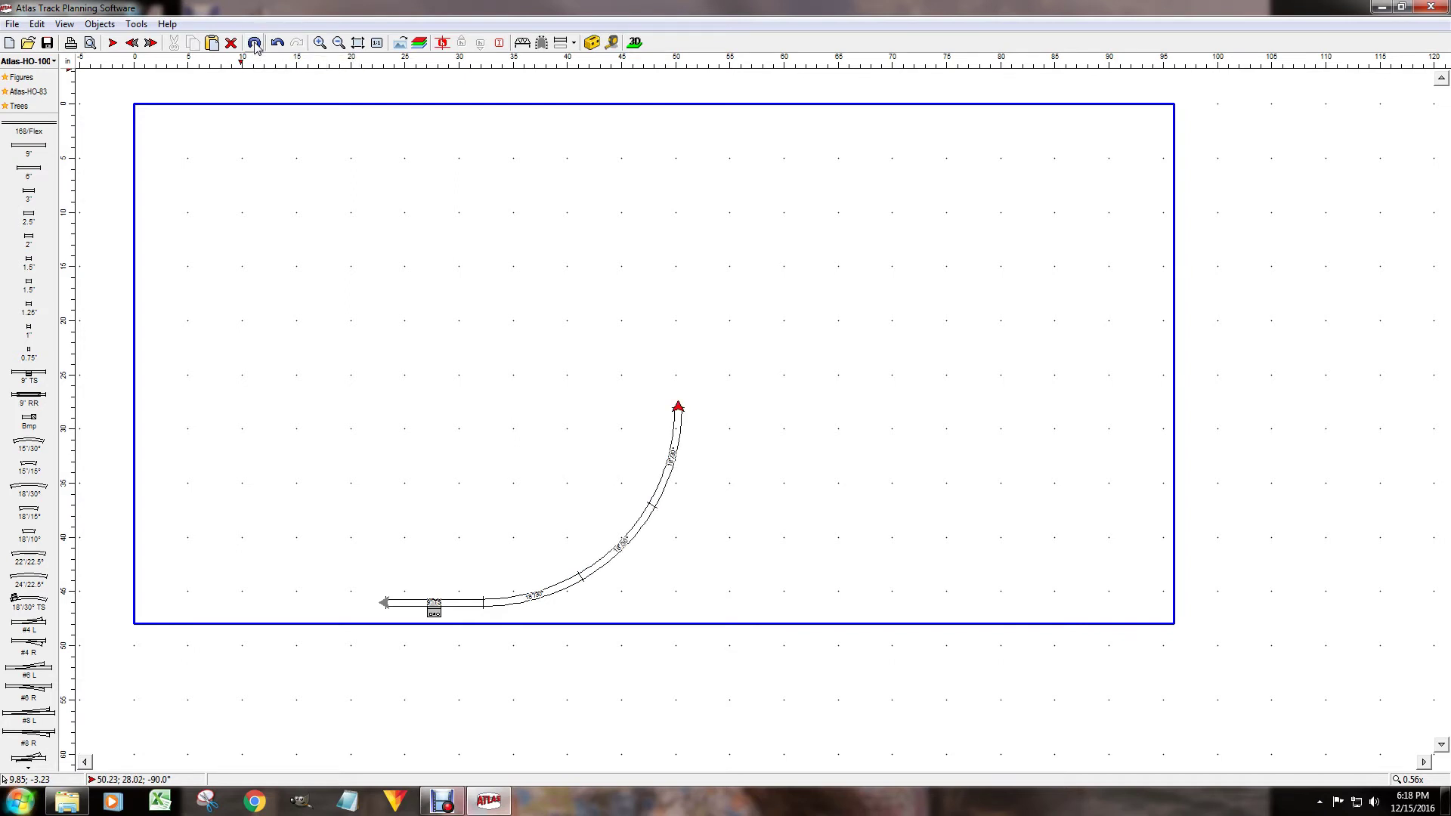
- Select the whole connected track section and move it into the baseboard's lower-right corner, with the curve's end at about X 94, Y 28 inches
right_click(601, 570)
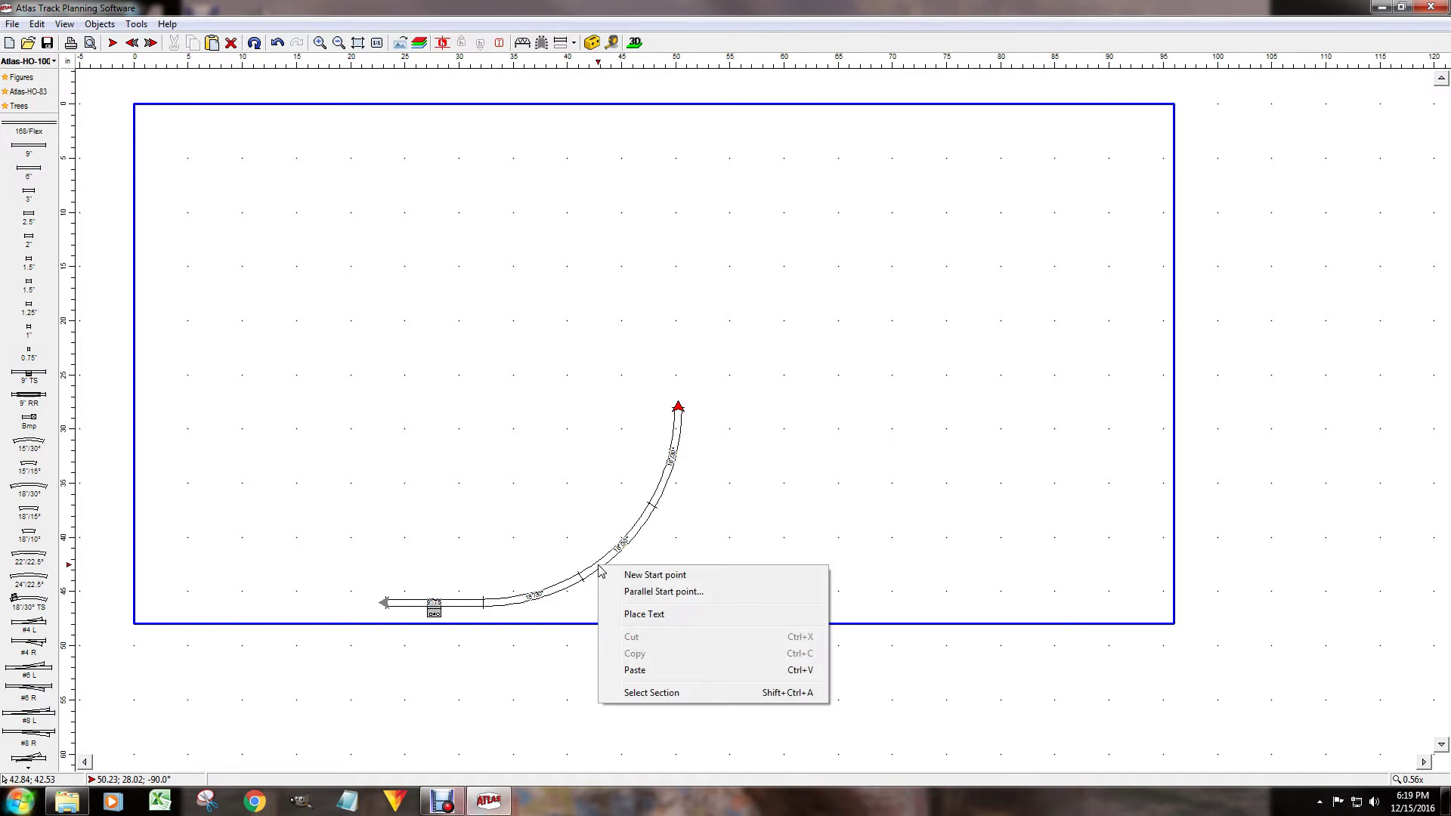
click(658, 697)
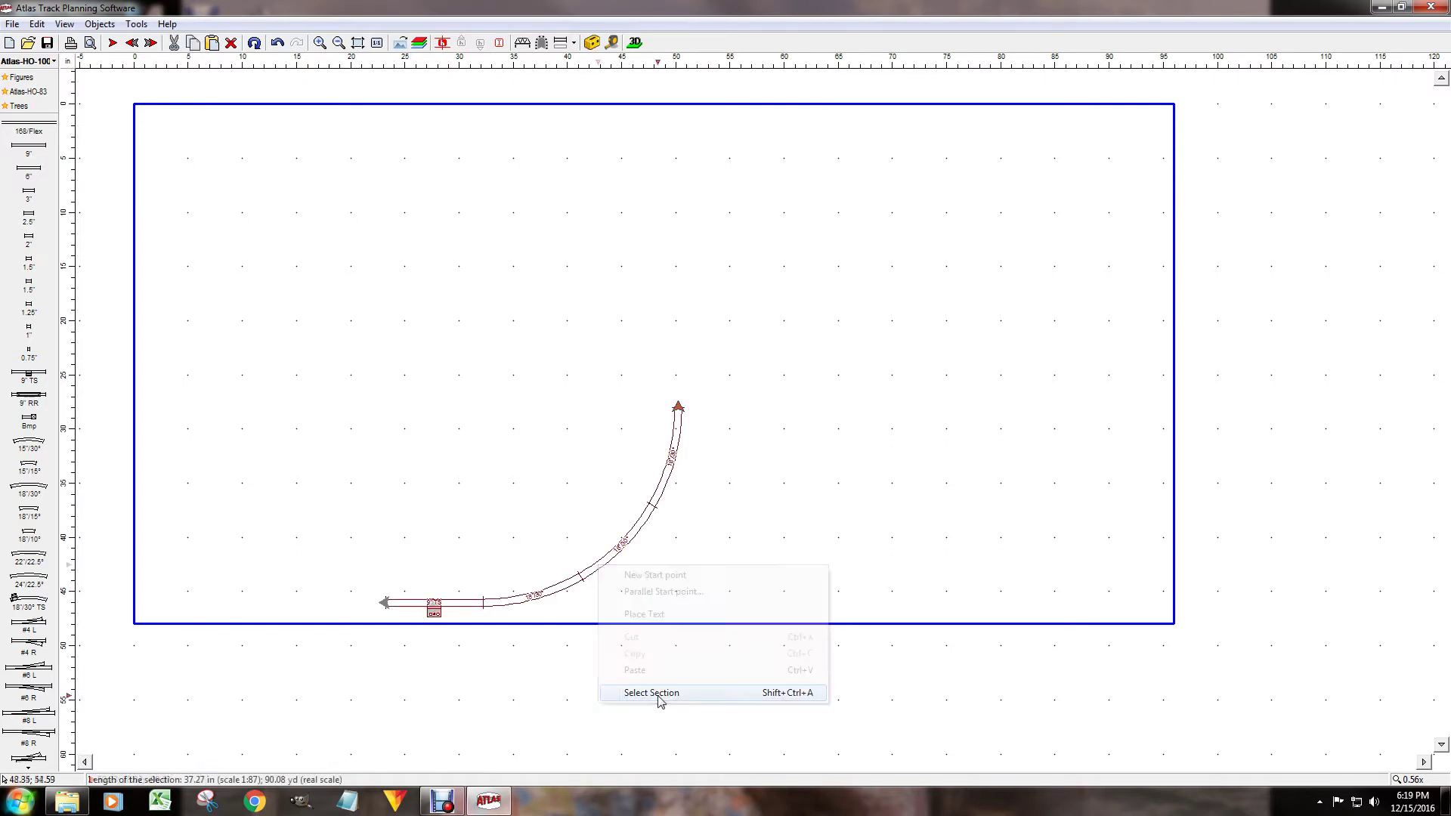
right_click(618, 551)
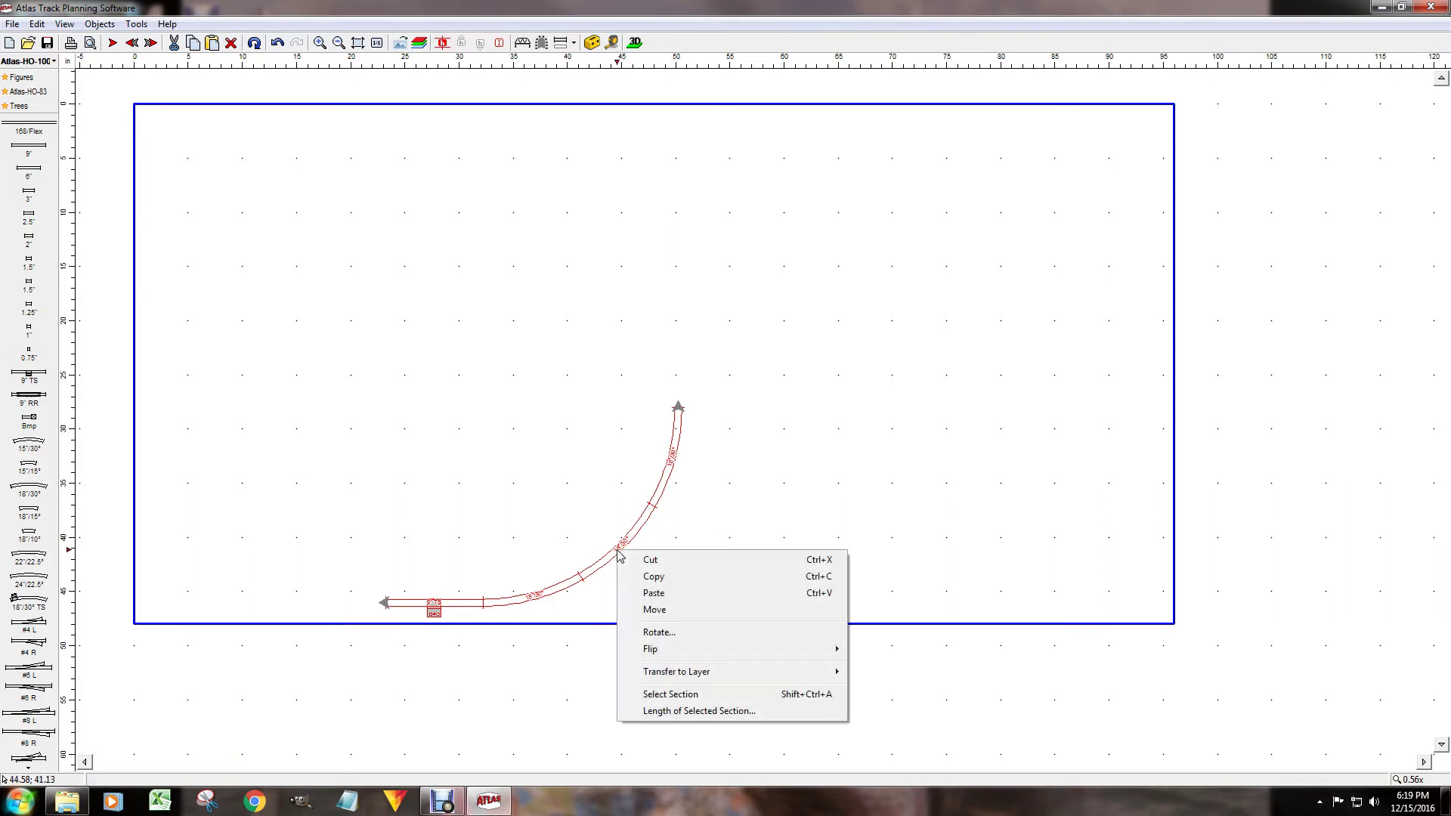
click(662, 612)
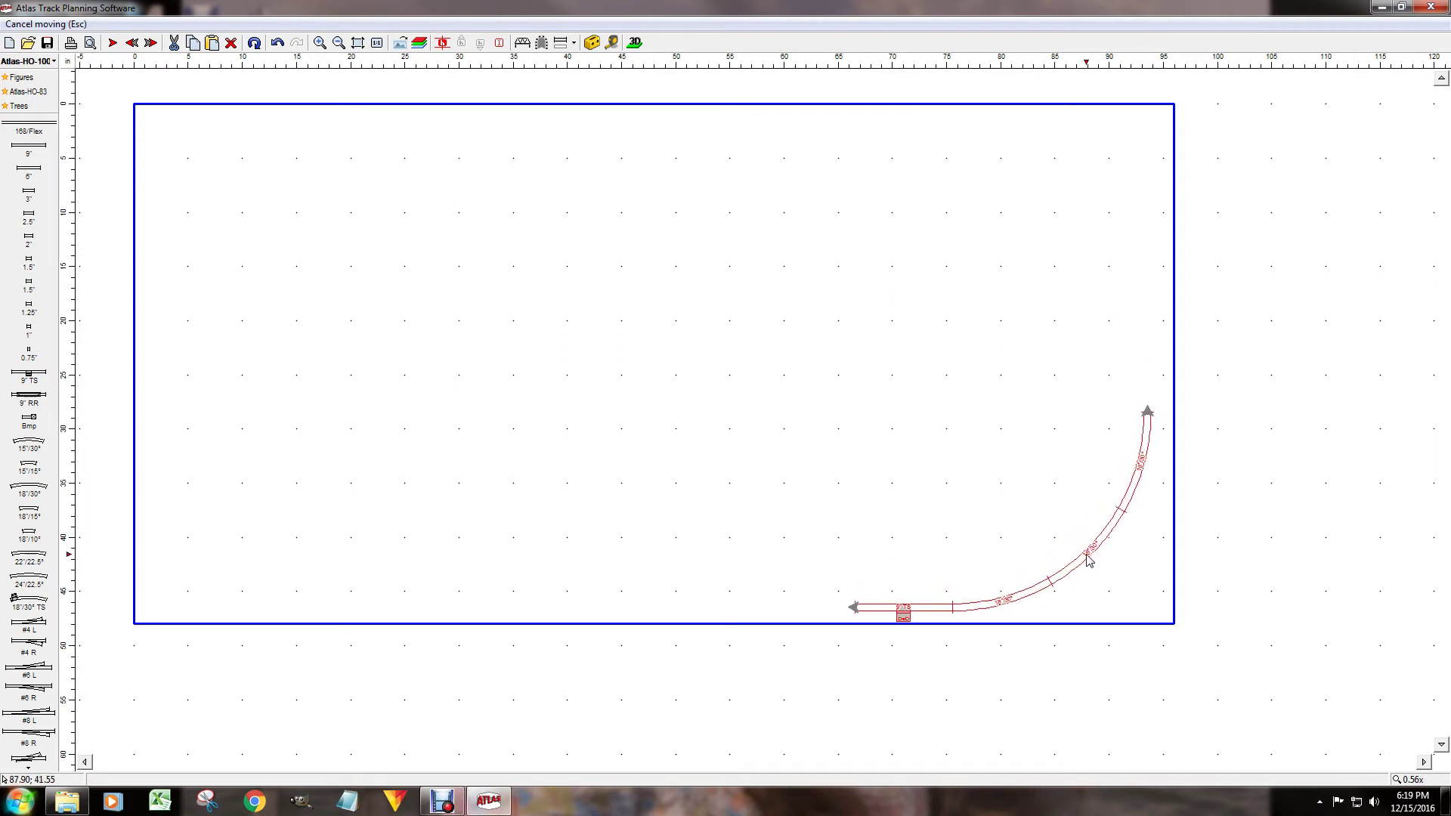
click(1089, 560)
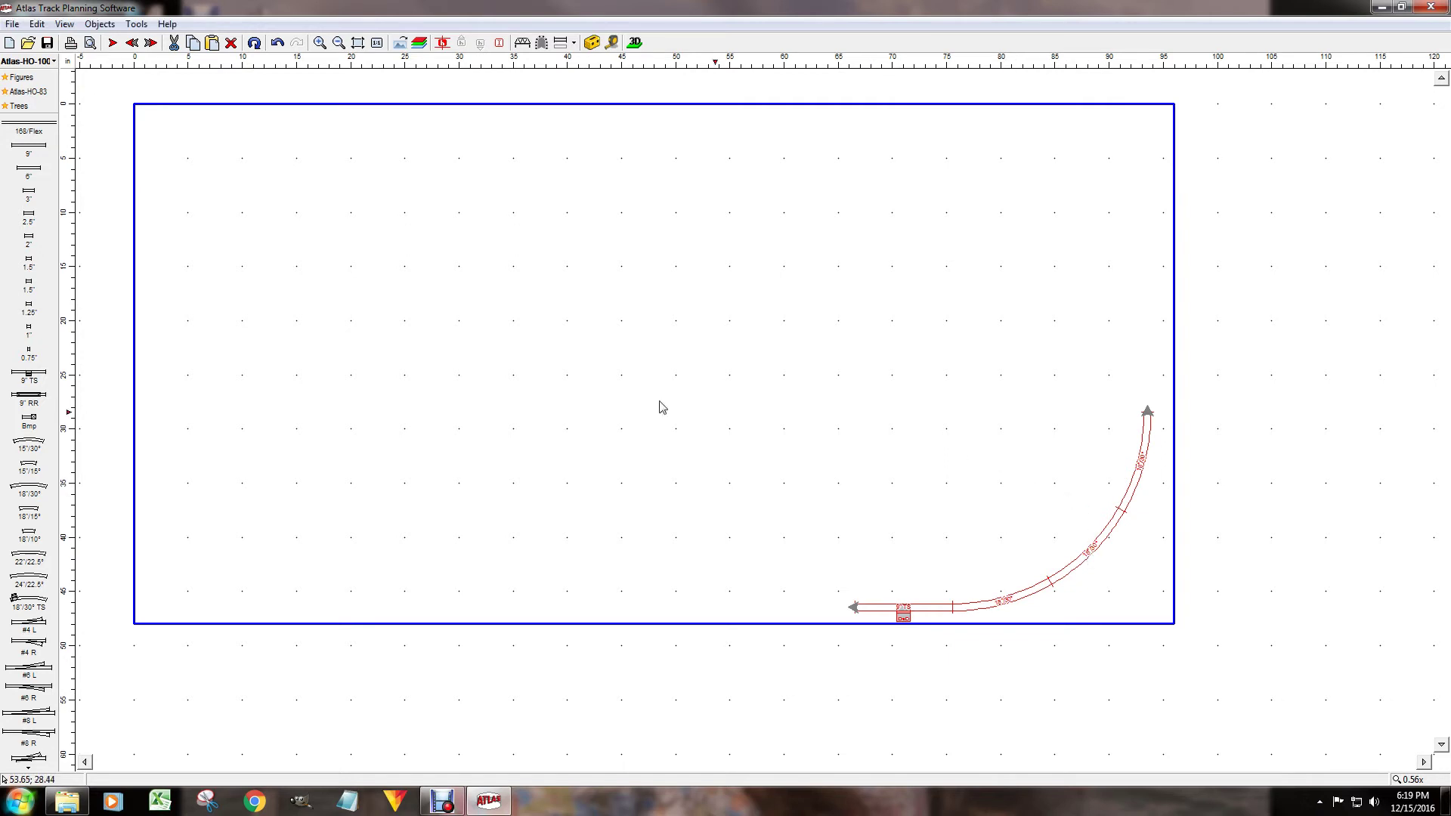
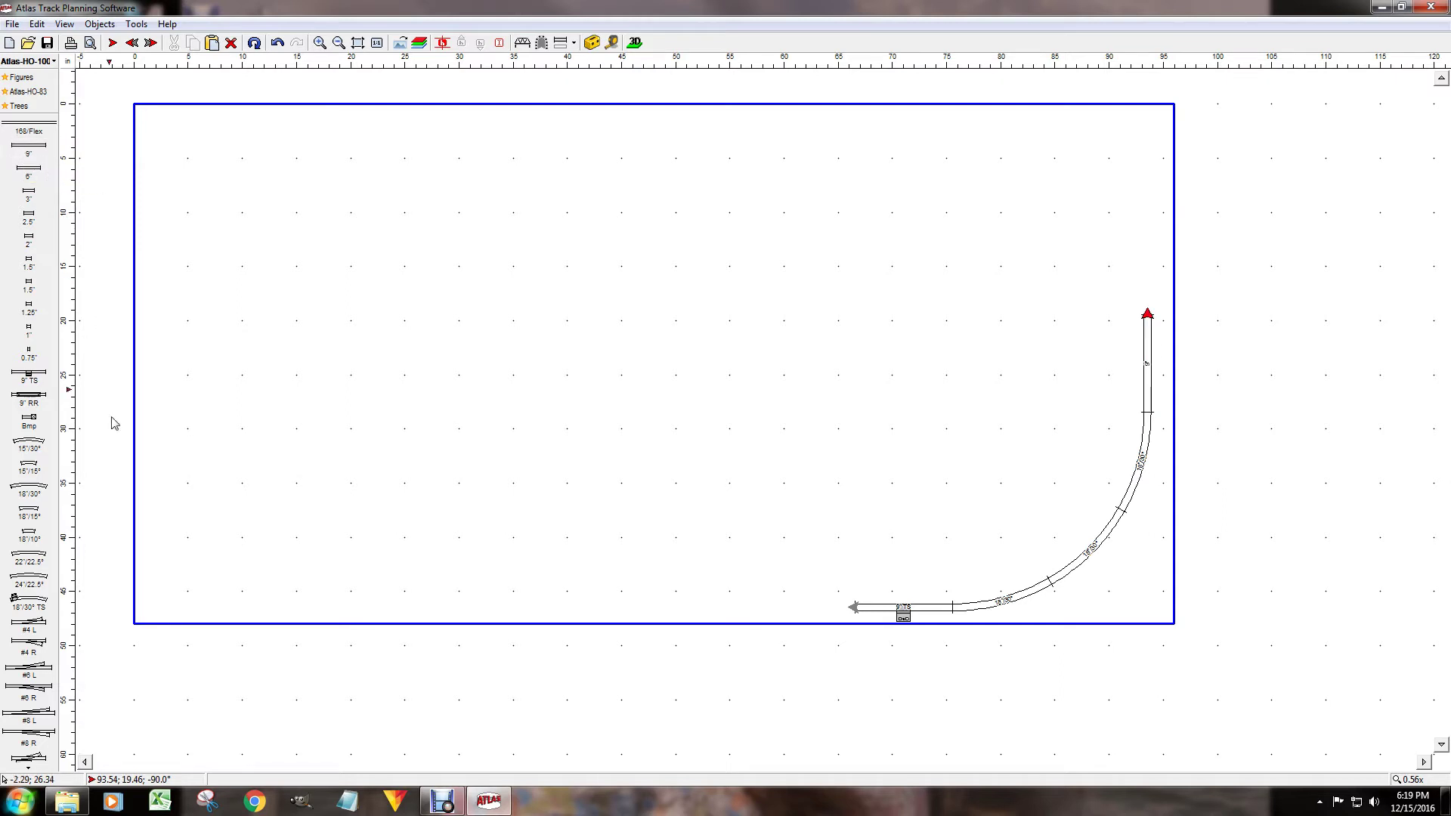
- Attach three 18"/30° curved sections above the 9" straight, turning the track back leftward along the baseboard's upper edge
click(26, 492)
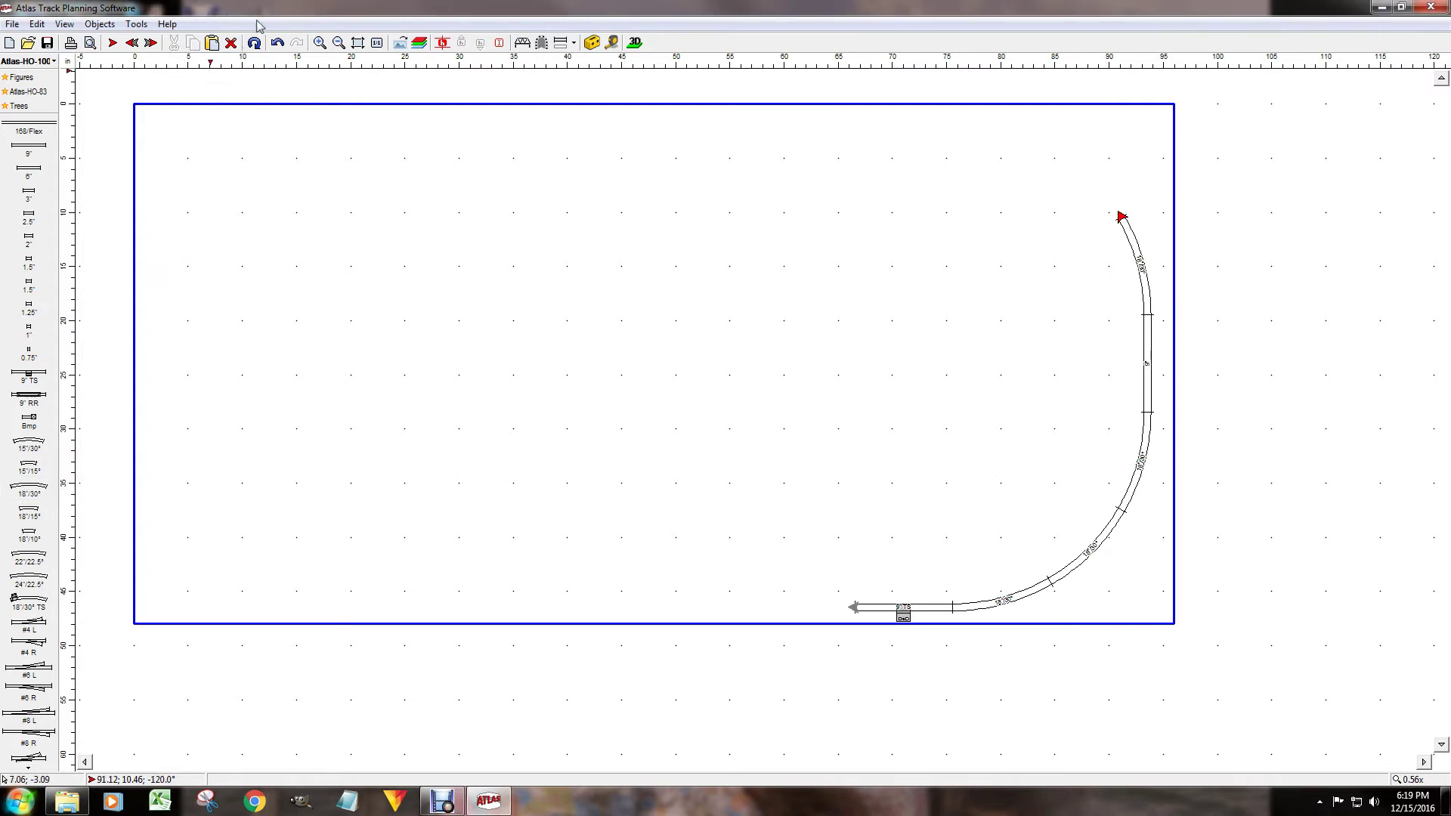
click(255, 43)
click(254, 43)
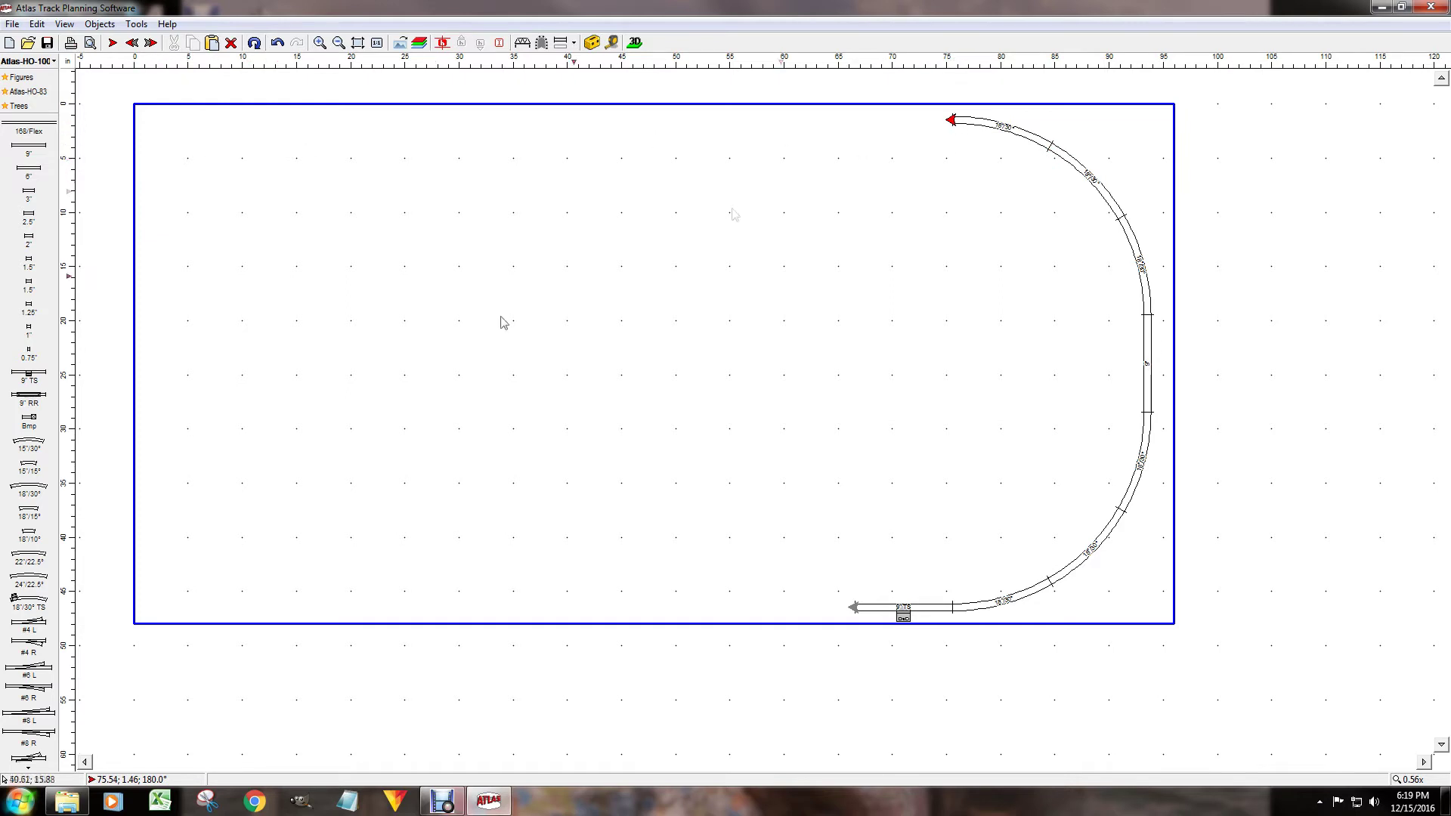
- Attach a 9" RR rerailer section after the upper curve, followed by a #4 L turnout with its start point set to Both
click(21, 398)
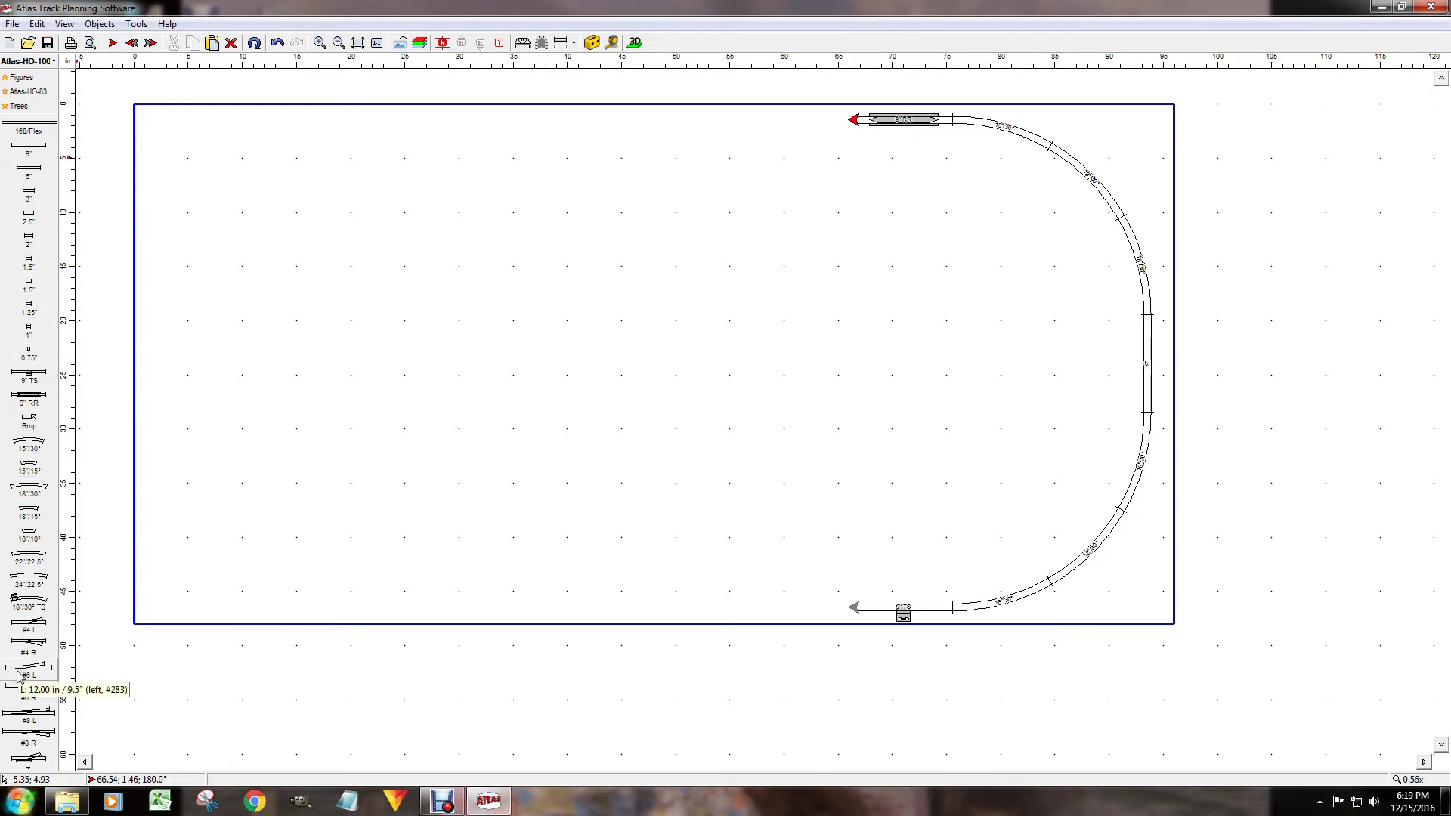
scroll(45, 687, down, 2)
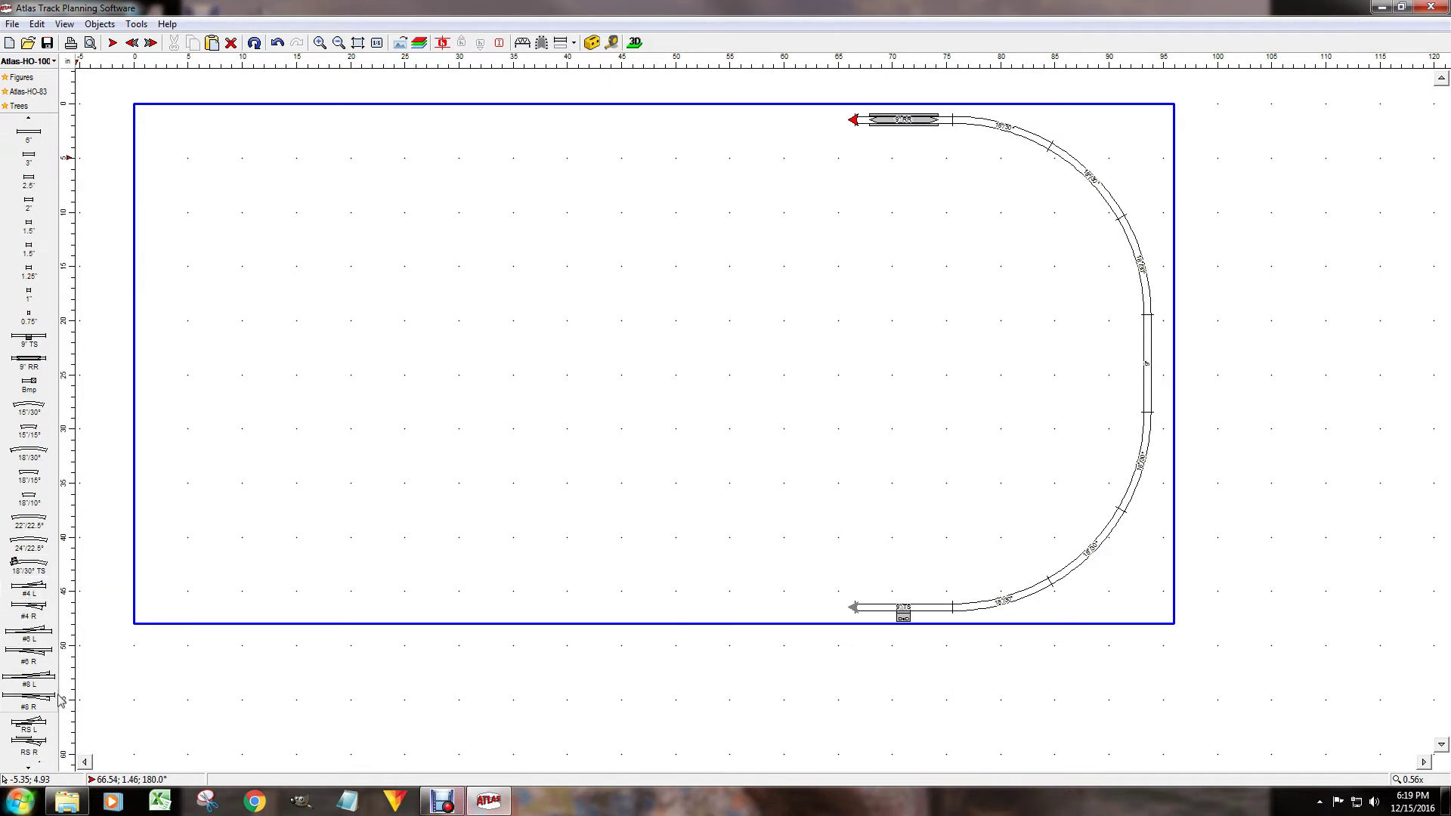
click(28, 590)
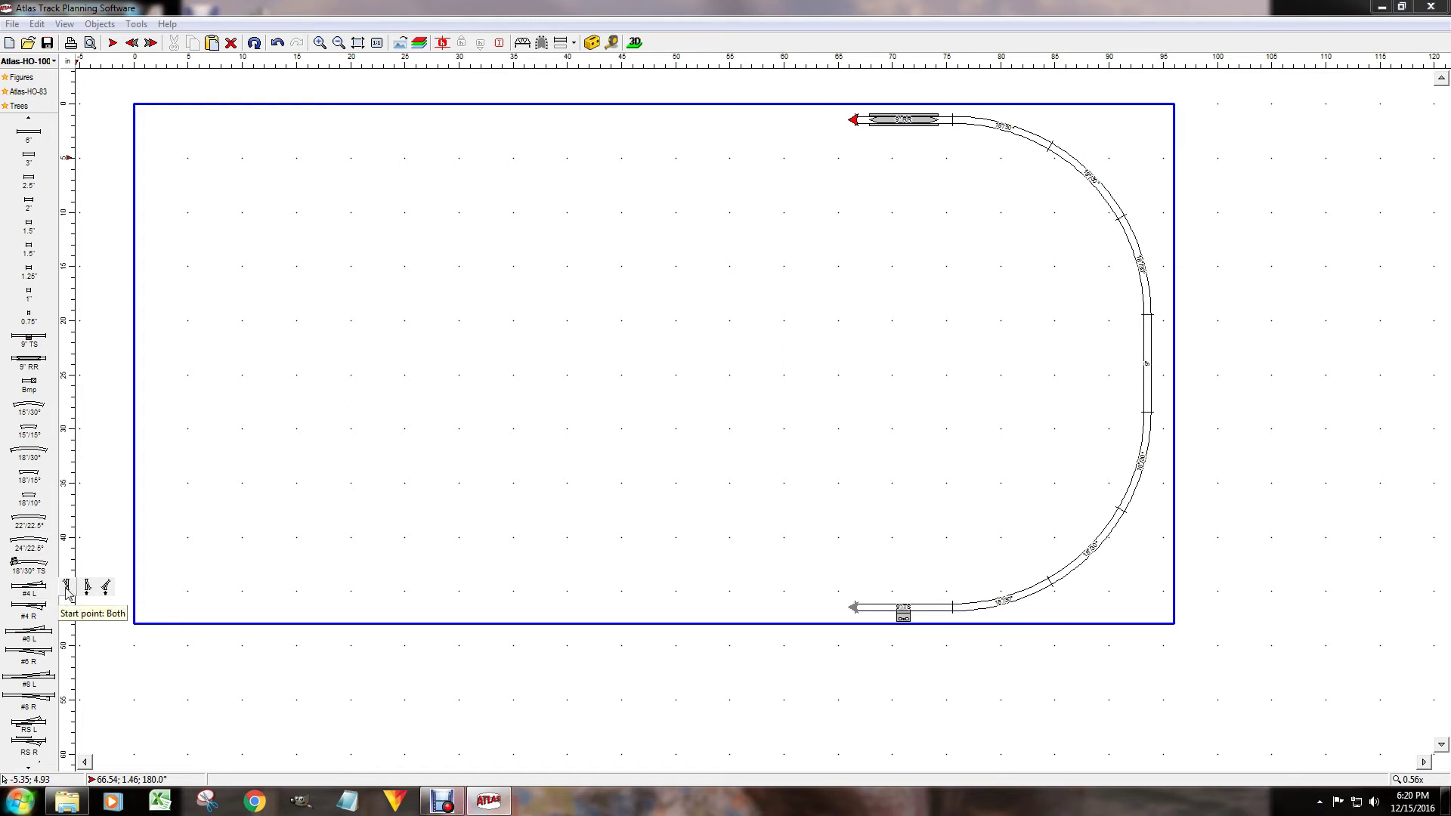
click(70, 588)
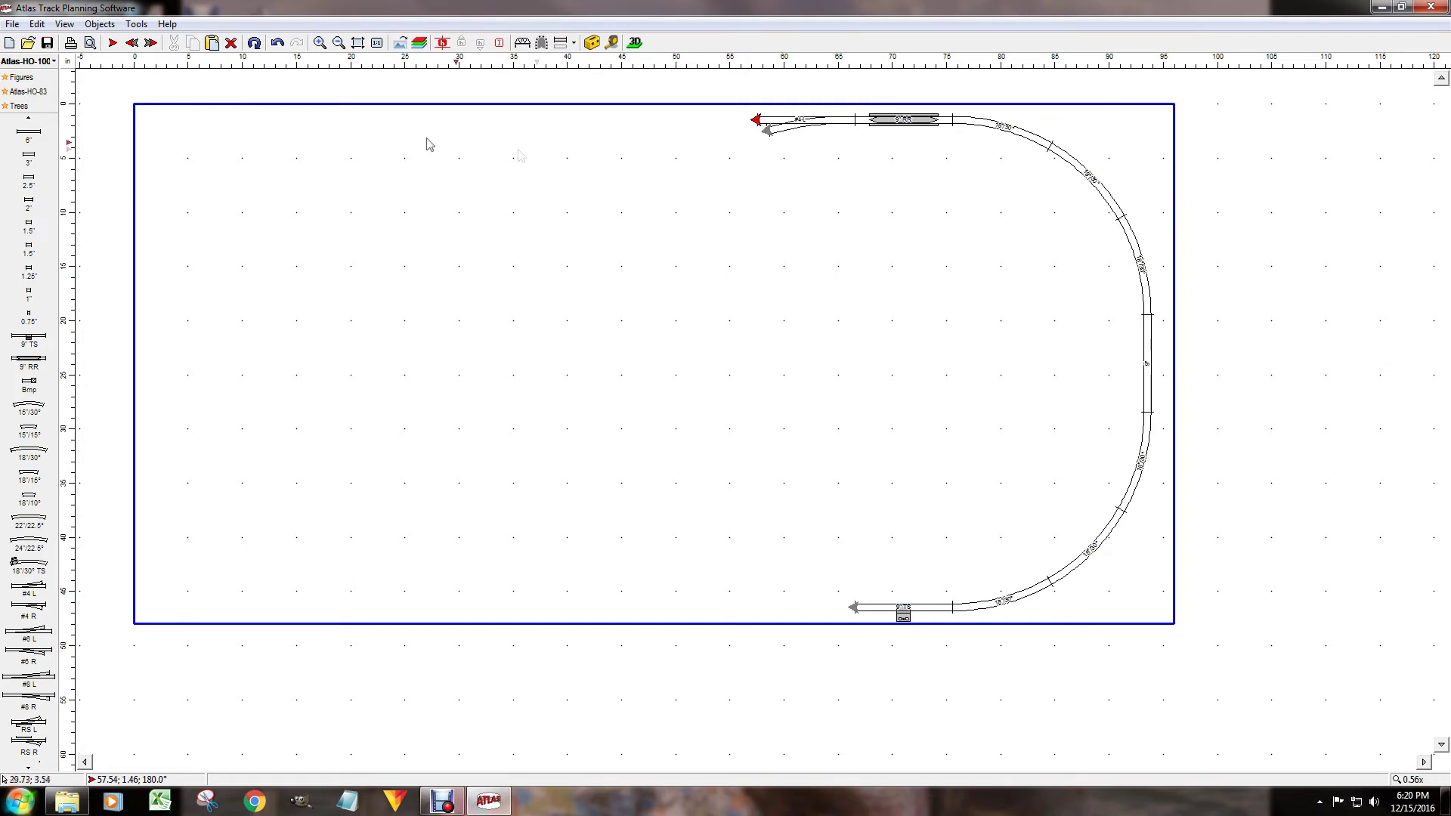
- Extend the turnout's straight leg along the baseboard's upper edge with six 6" straight sections
click(30, 139)
click(30, 140)
click(30, 140)
click(31, 140)
click(30, 140)
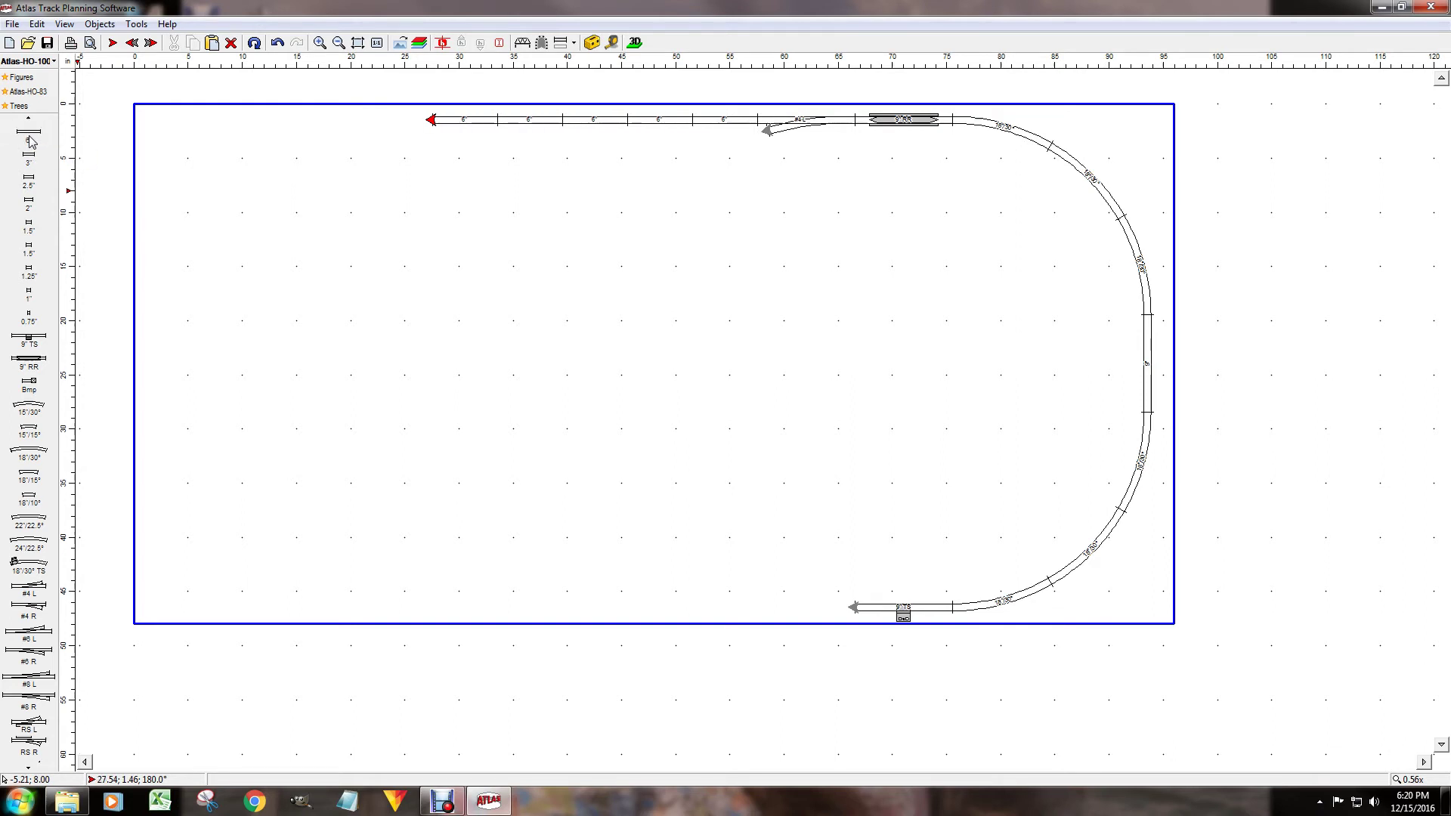
click(30, 139)
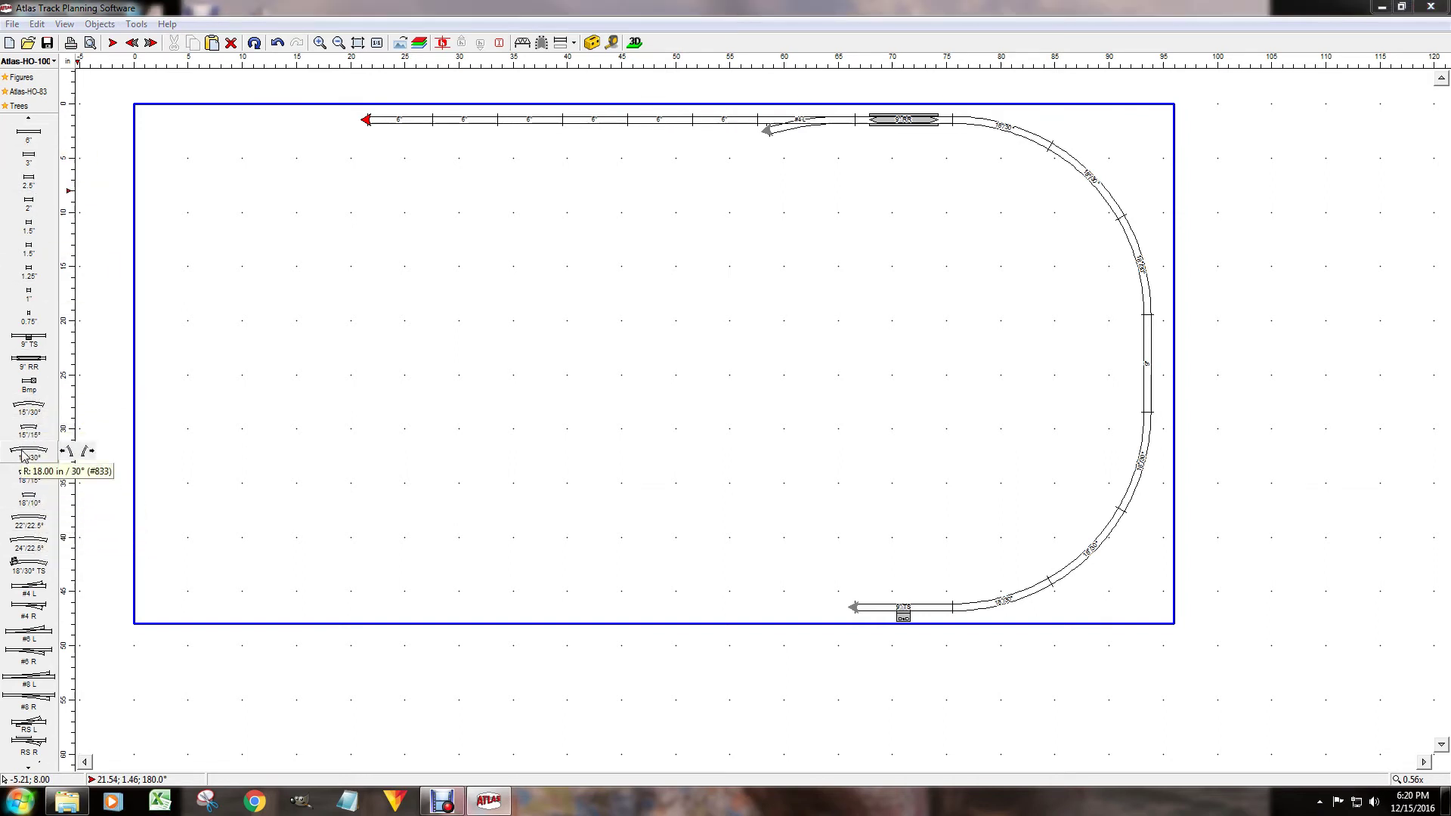
- Attach three 18"/30° curved sections to the upper straight run, turning the track down the baseboard's left side
click(68, 452)
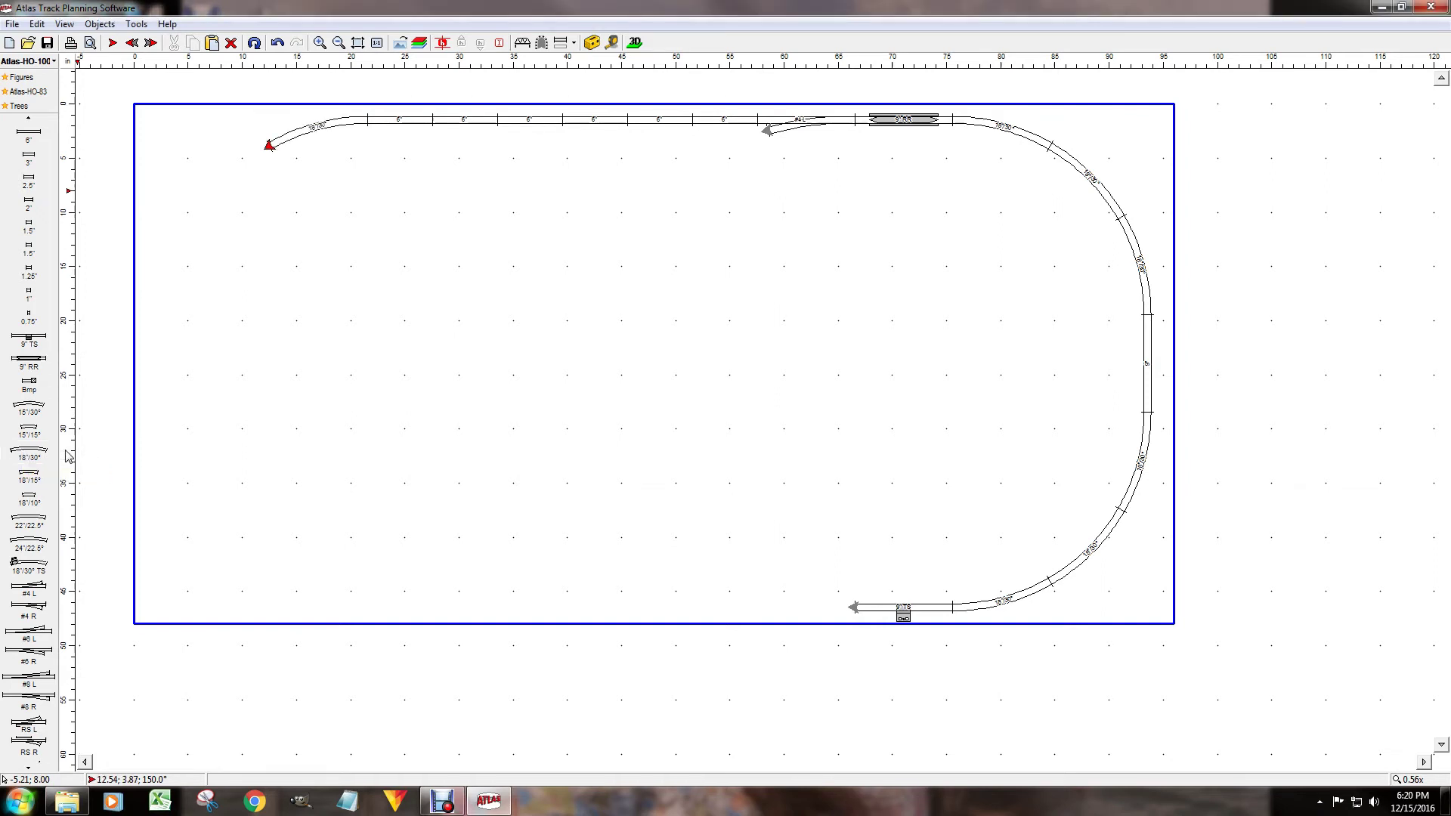
click(255, 43)
click(255, 44)
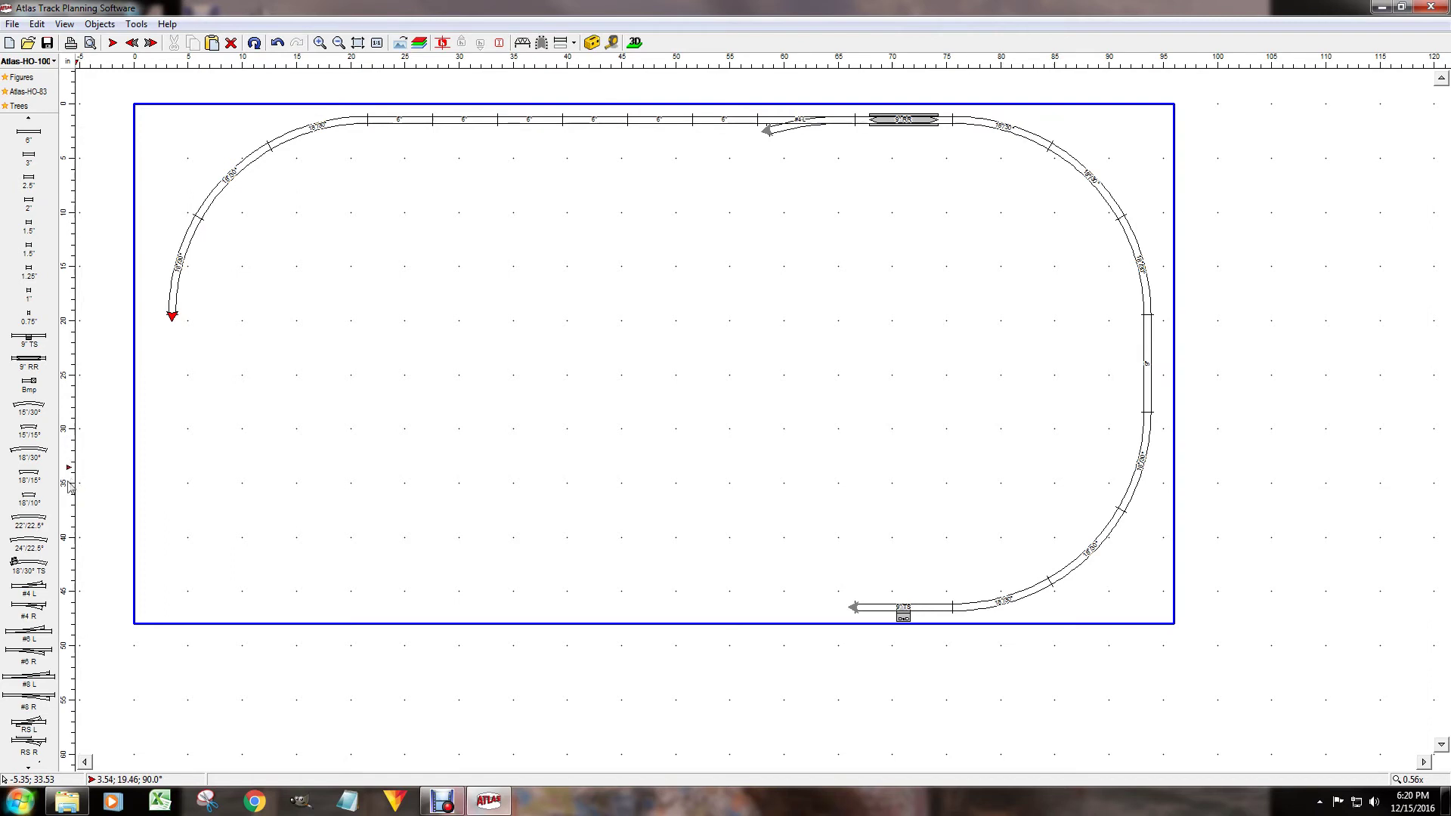
- Try a 6" straight section followed by three 18"/30° curved sections to turn the left side toward the lower edge
click(29, 140)
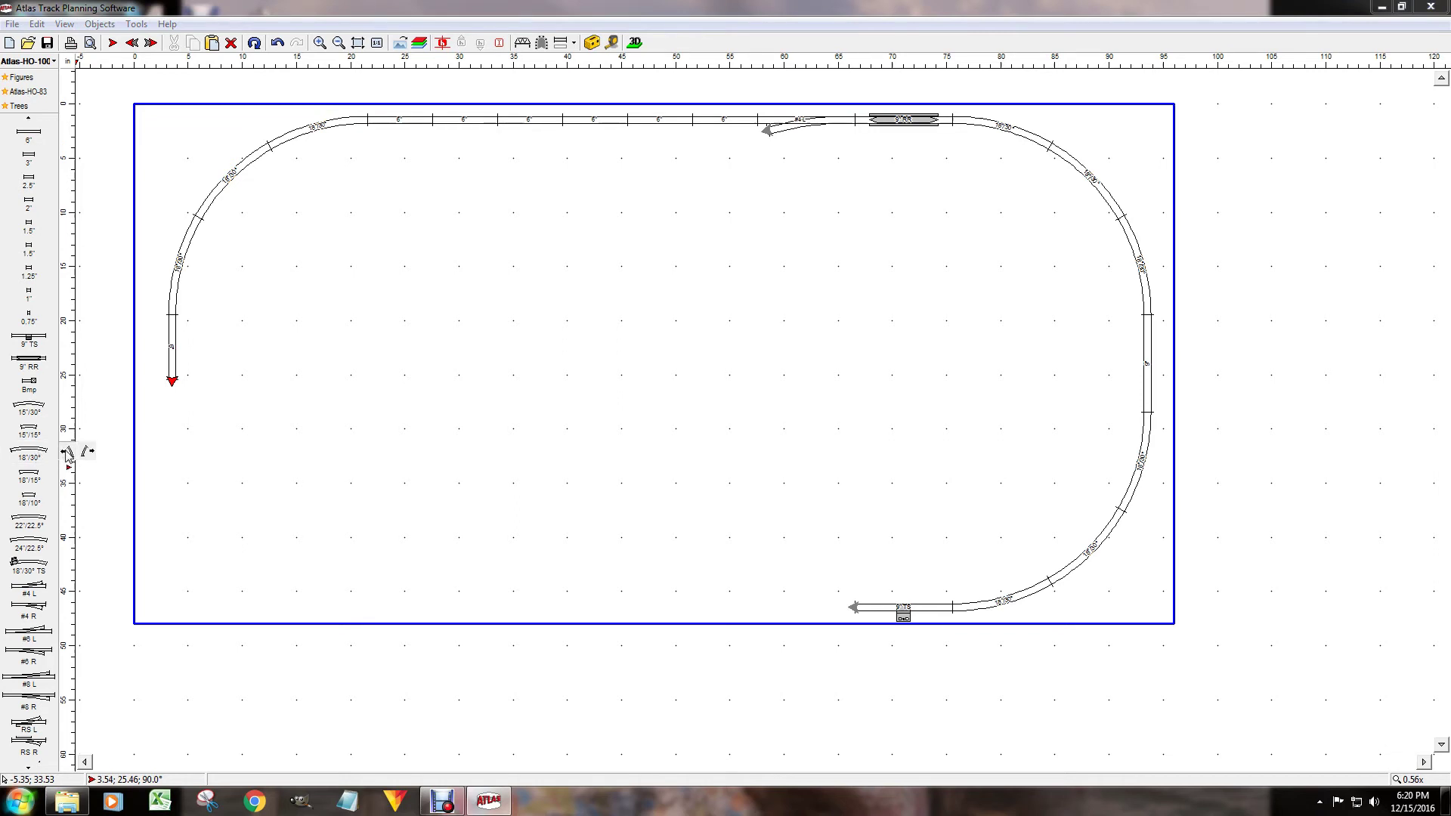
click(66, 452)
click(254, 43)
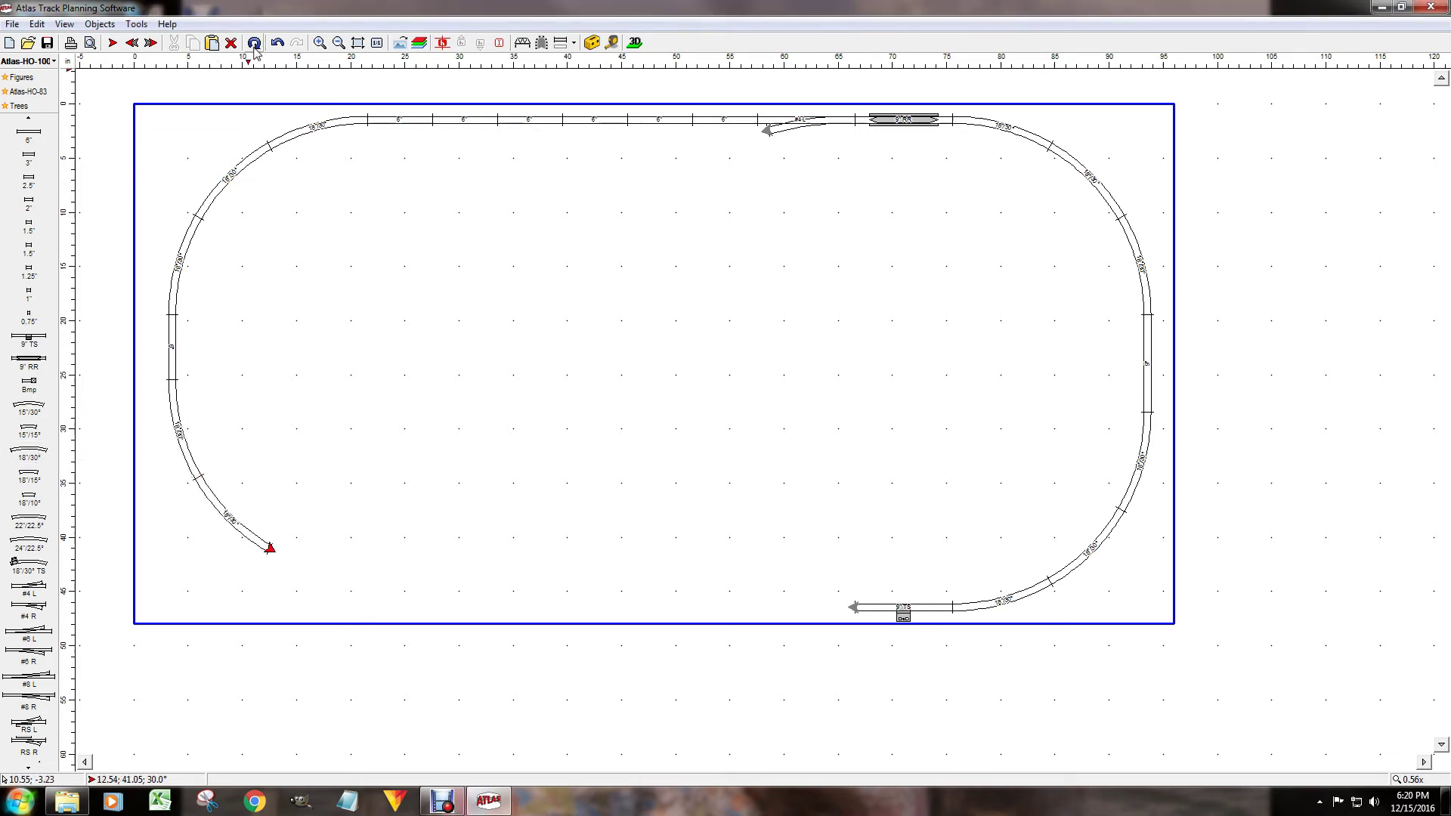
click(254, 43)
right_click(173, 353)
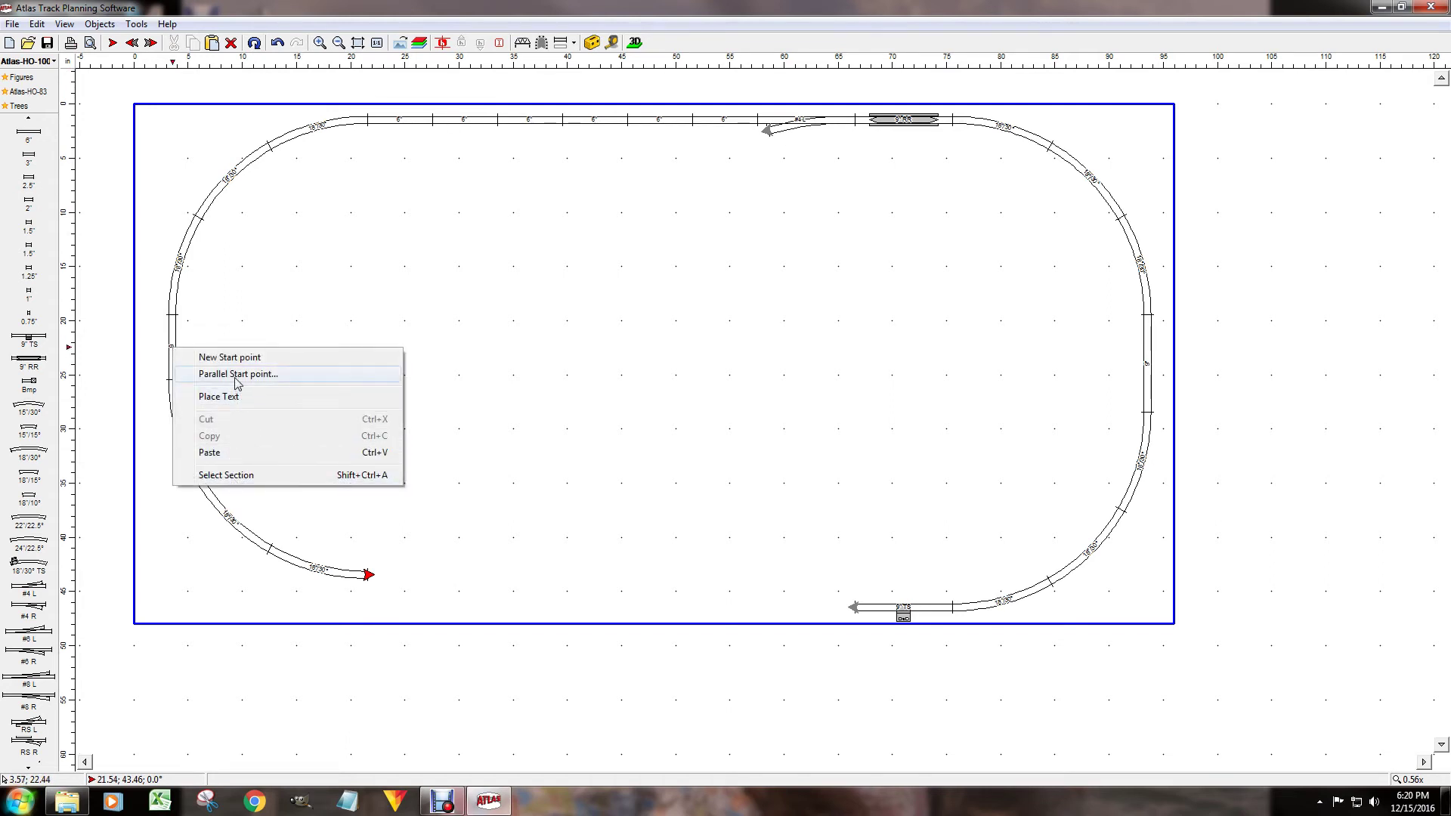
click(285, 290)
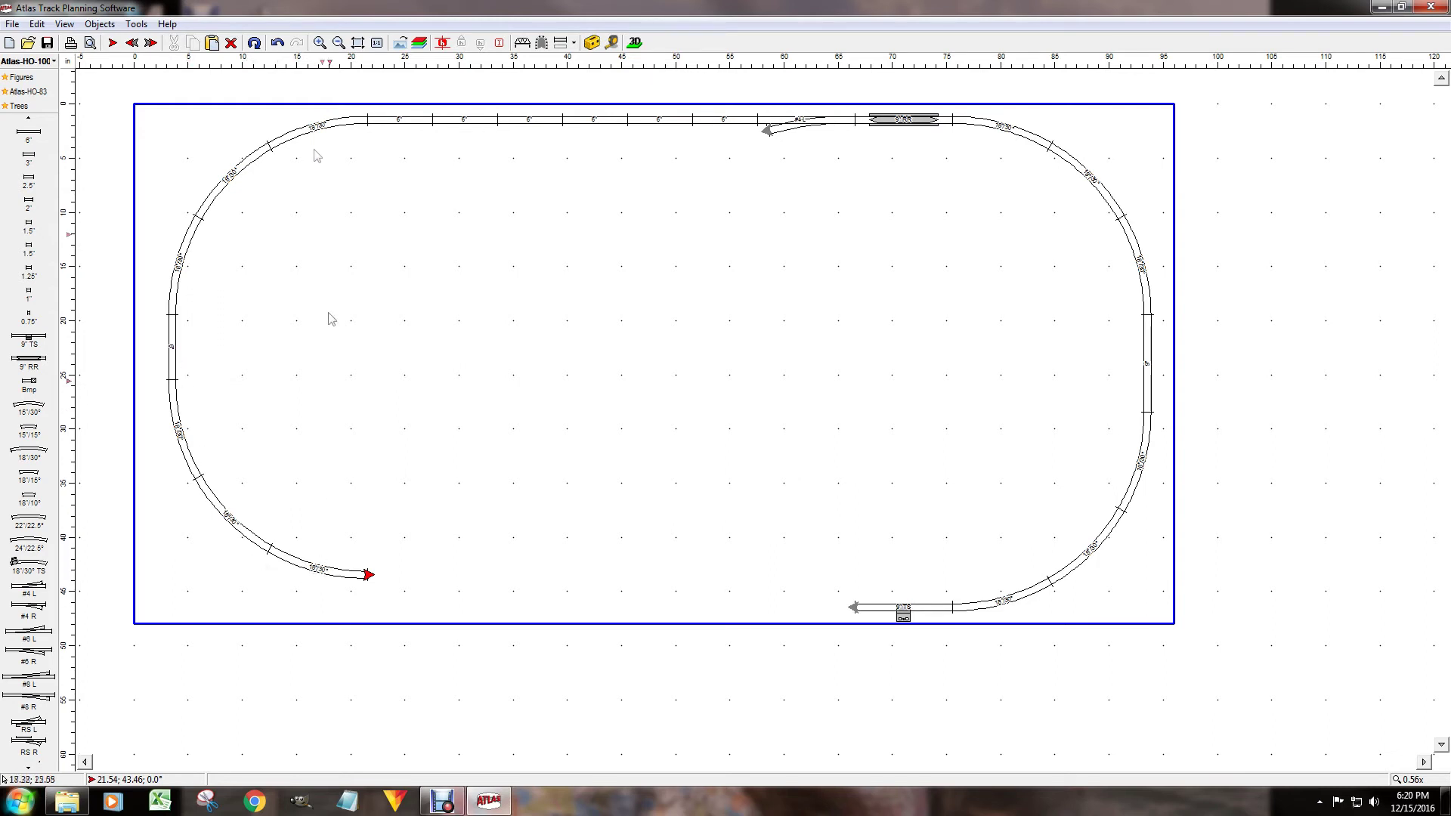
- Undo the three lower-left curved sections and the 6" straight section on the left side
click(277, 44)
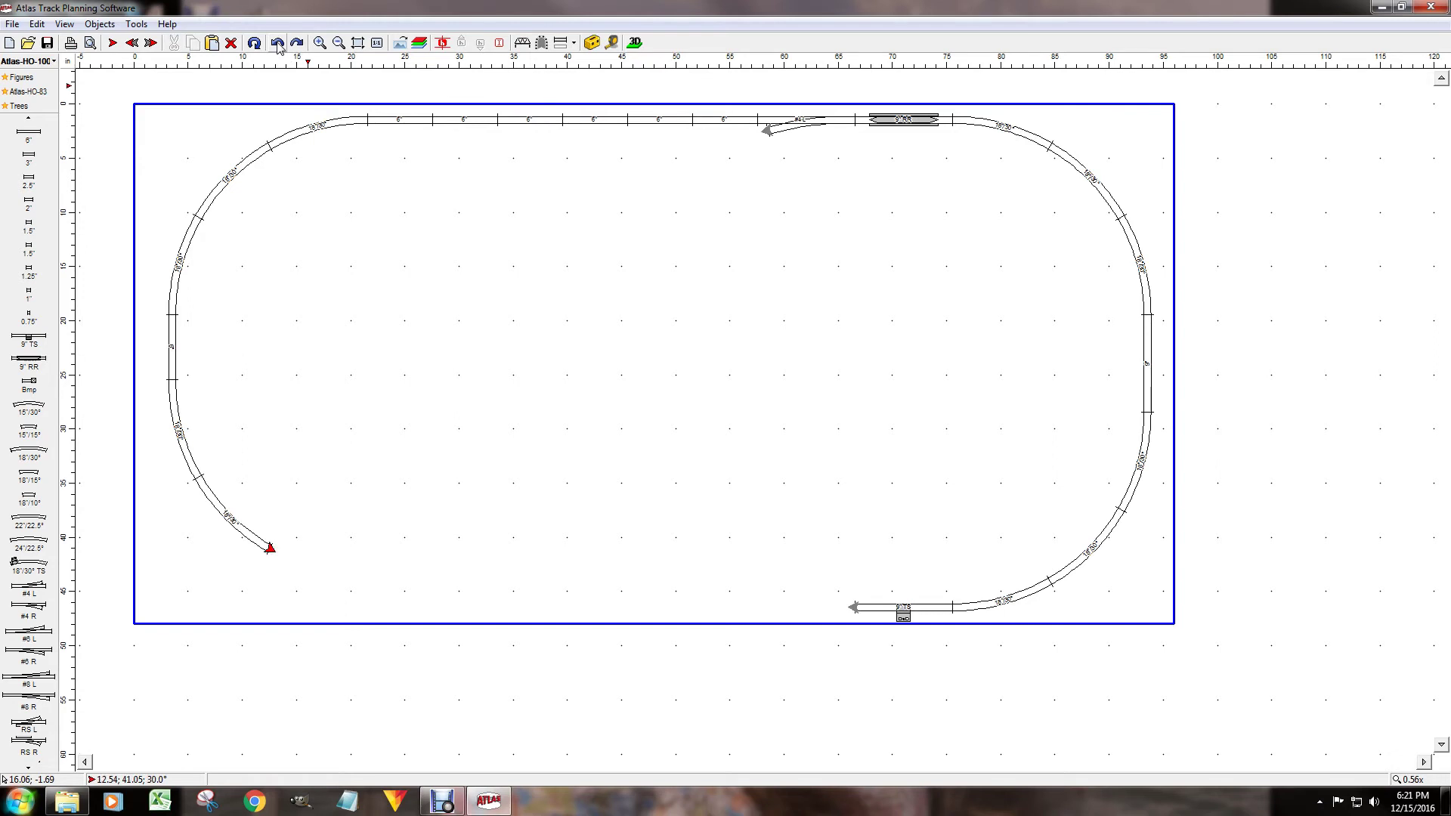
click(277, 44)
click(277, 44)
click(277, 44)
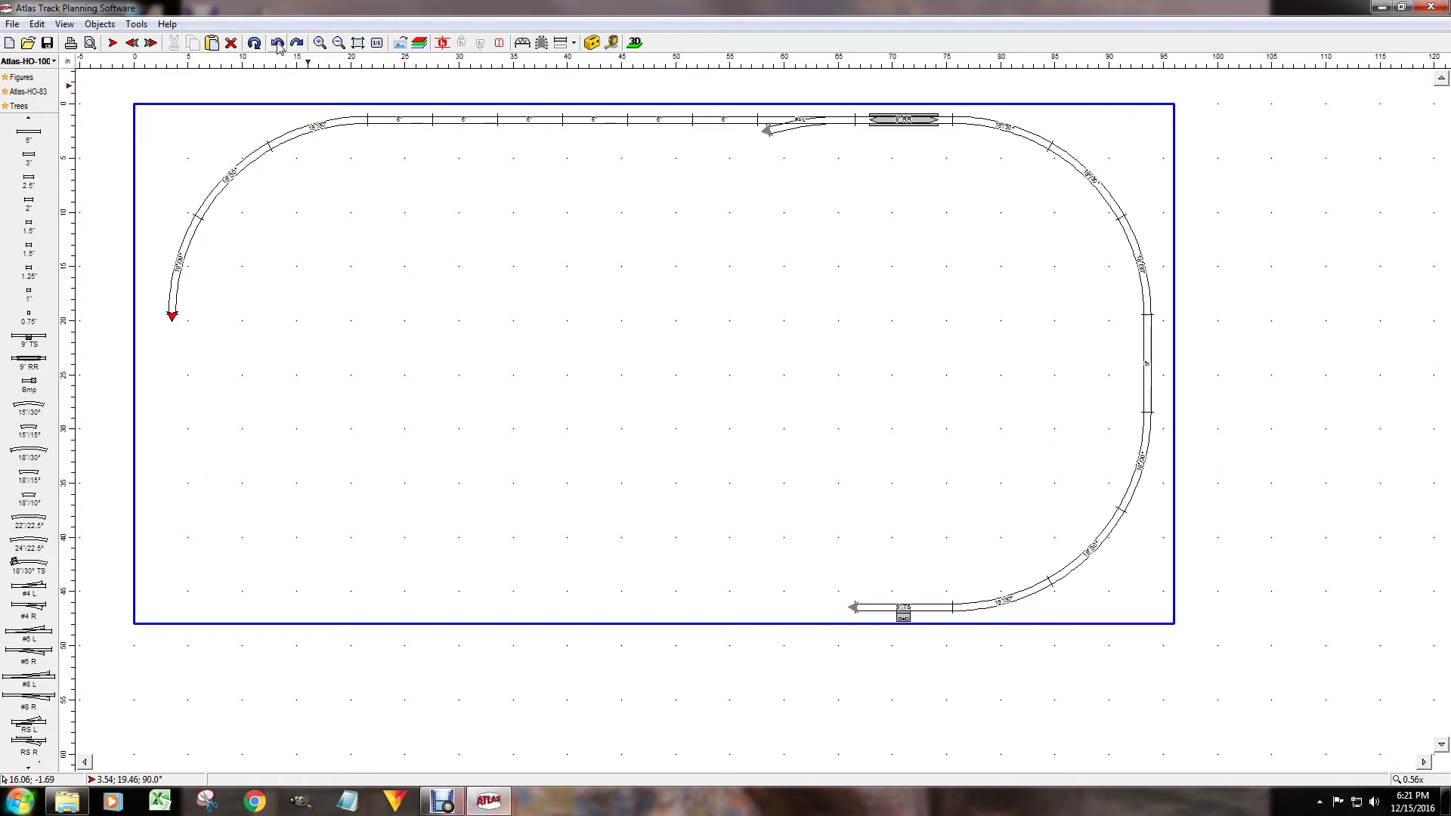
- Attach a 9" straight section down the left side, followed by three 18"/30° curved sections turning right along the lower edge
scroll(41, 165, up, 2)
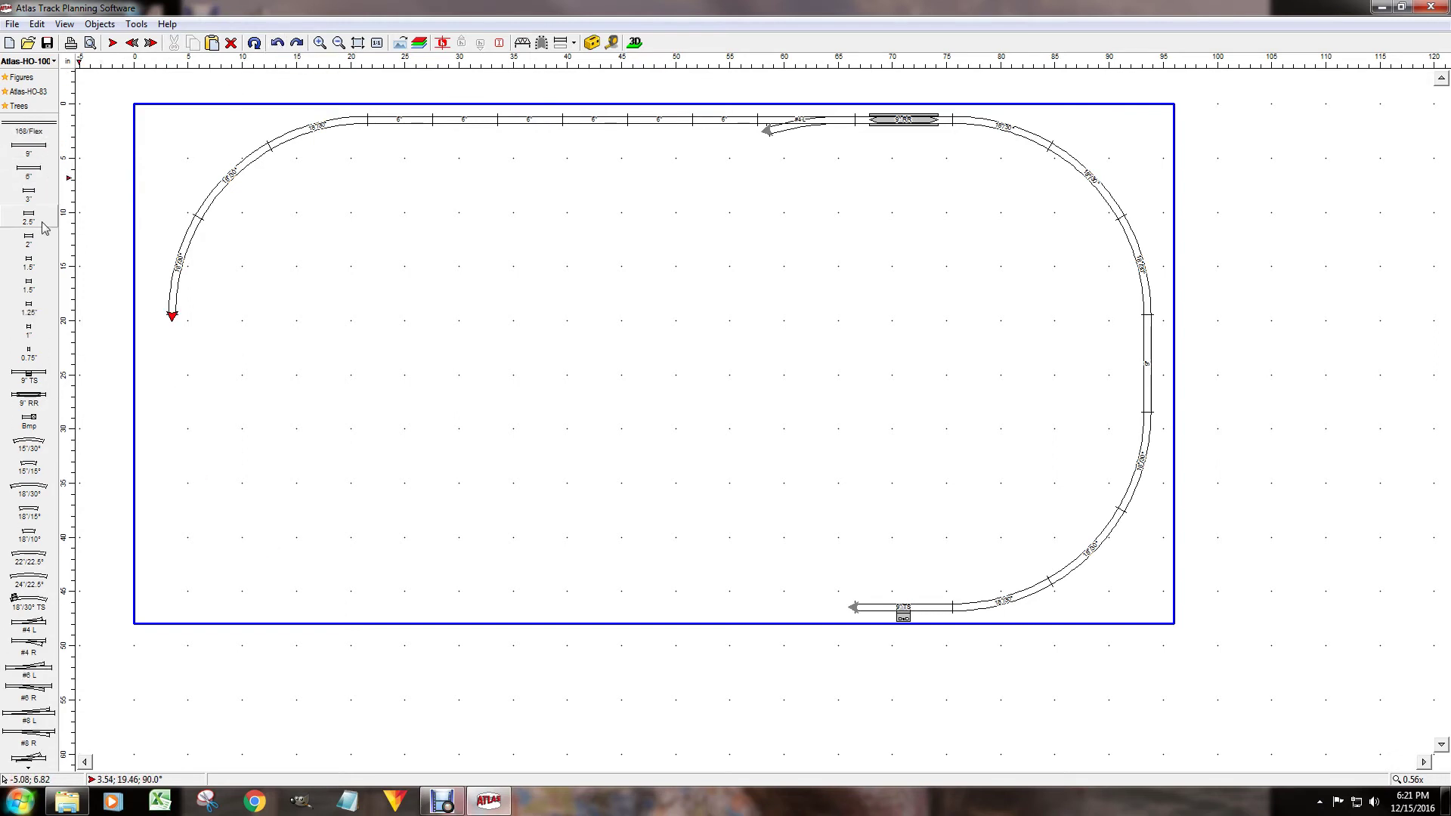
click(30, 149)
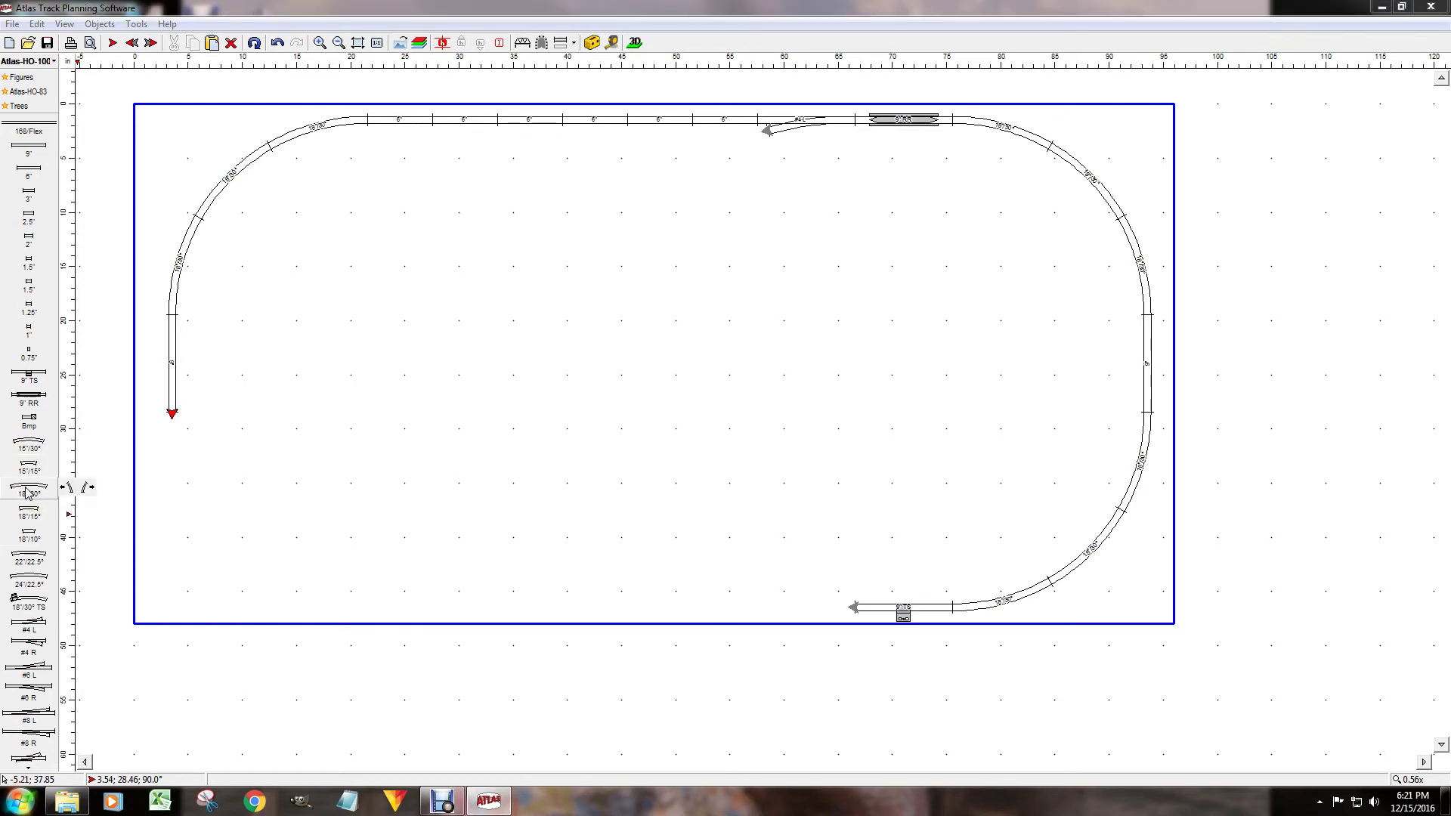
click(67, 490)
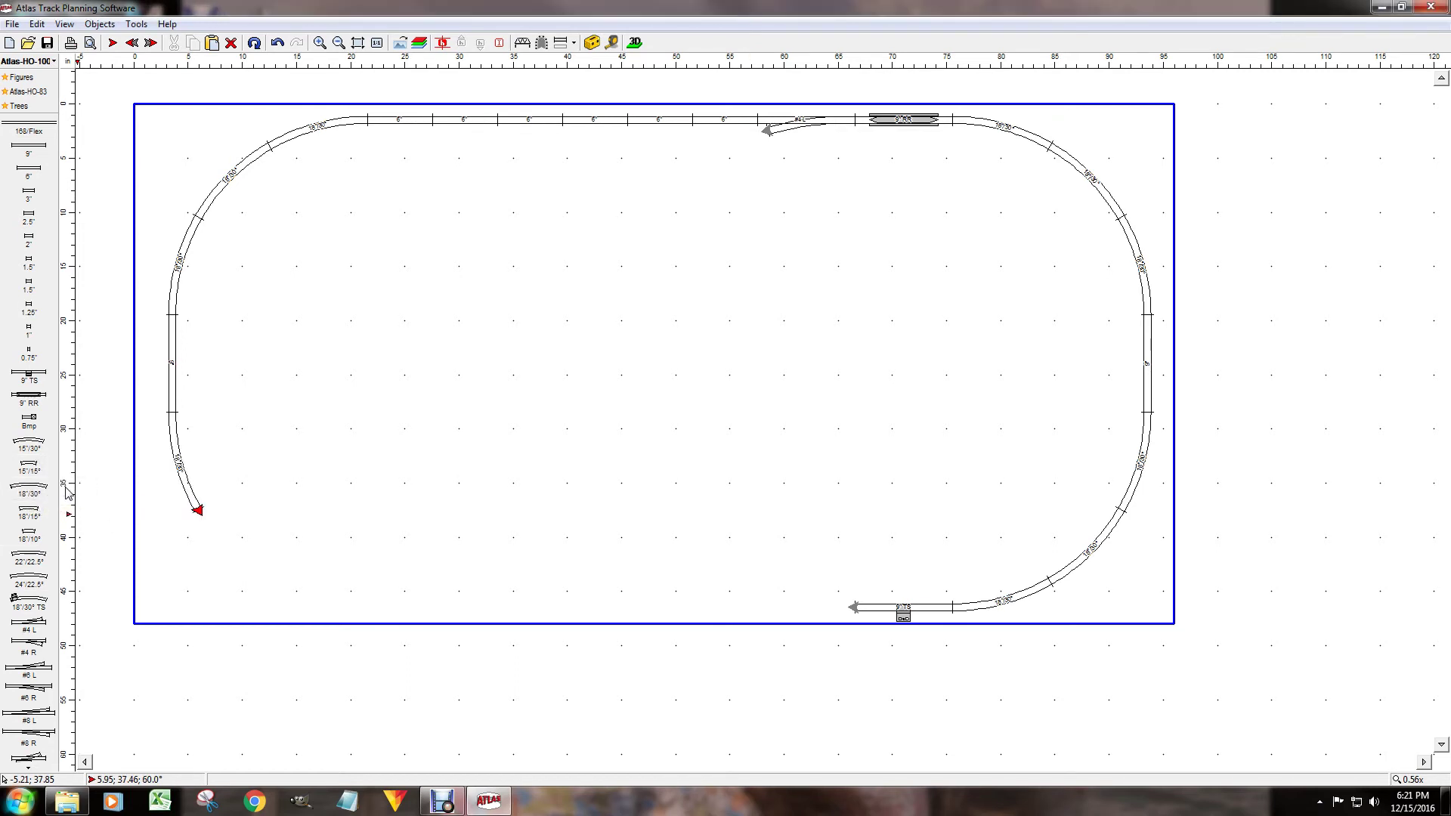
click(254, 43)
click(254, 43)
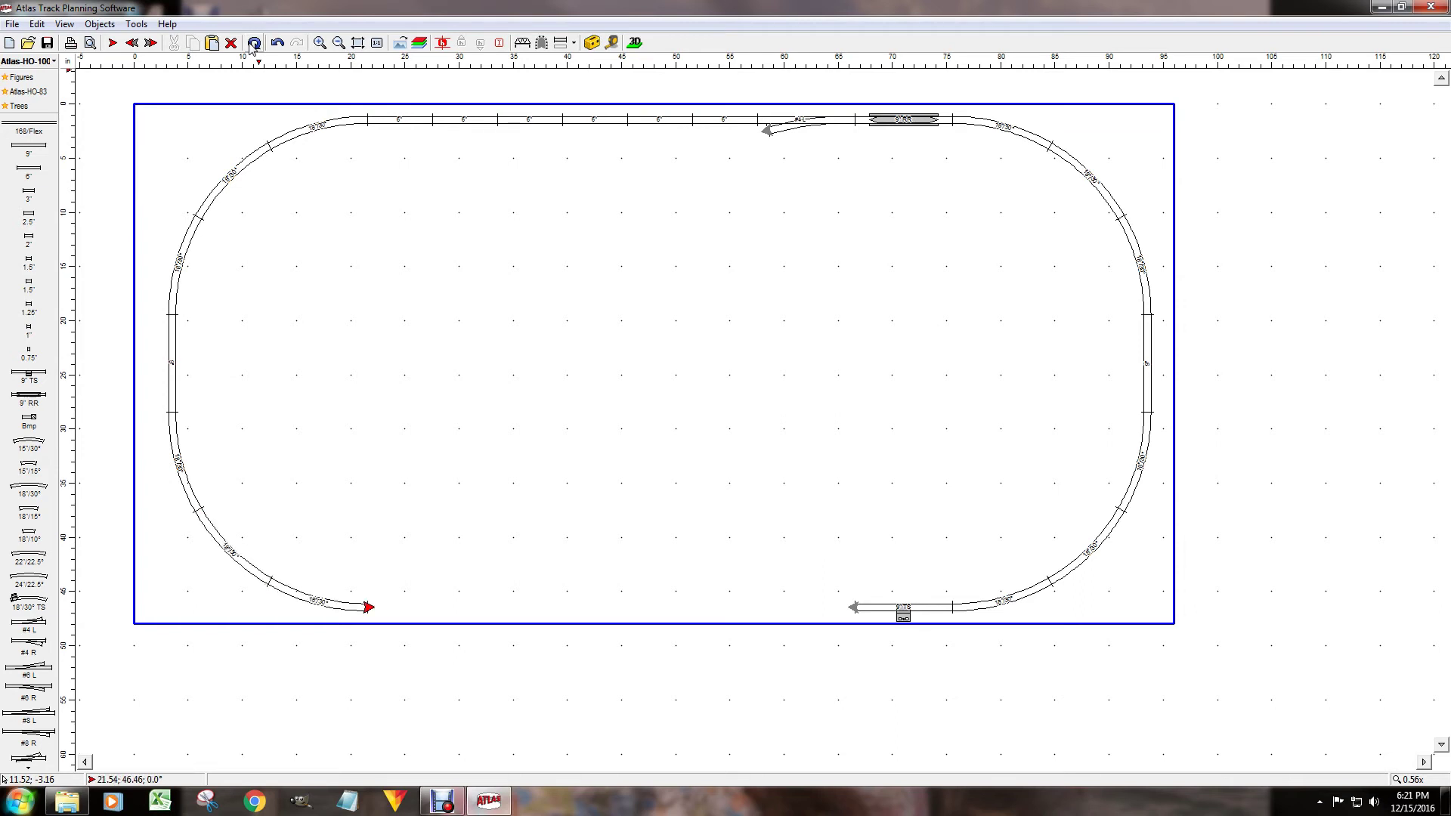
- Close the oval along the baseboard's lower edge with five 9" straight sections reaching the terminal track
click(19, 147)
click(19, 147)
click(19, 147)
click(19, 148)
click(19, 147)
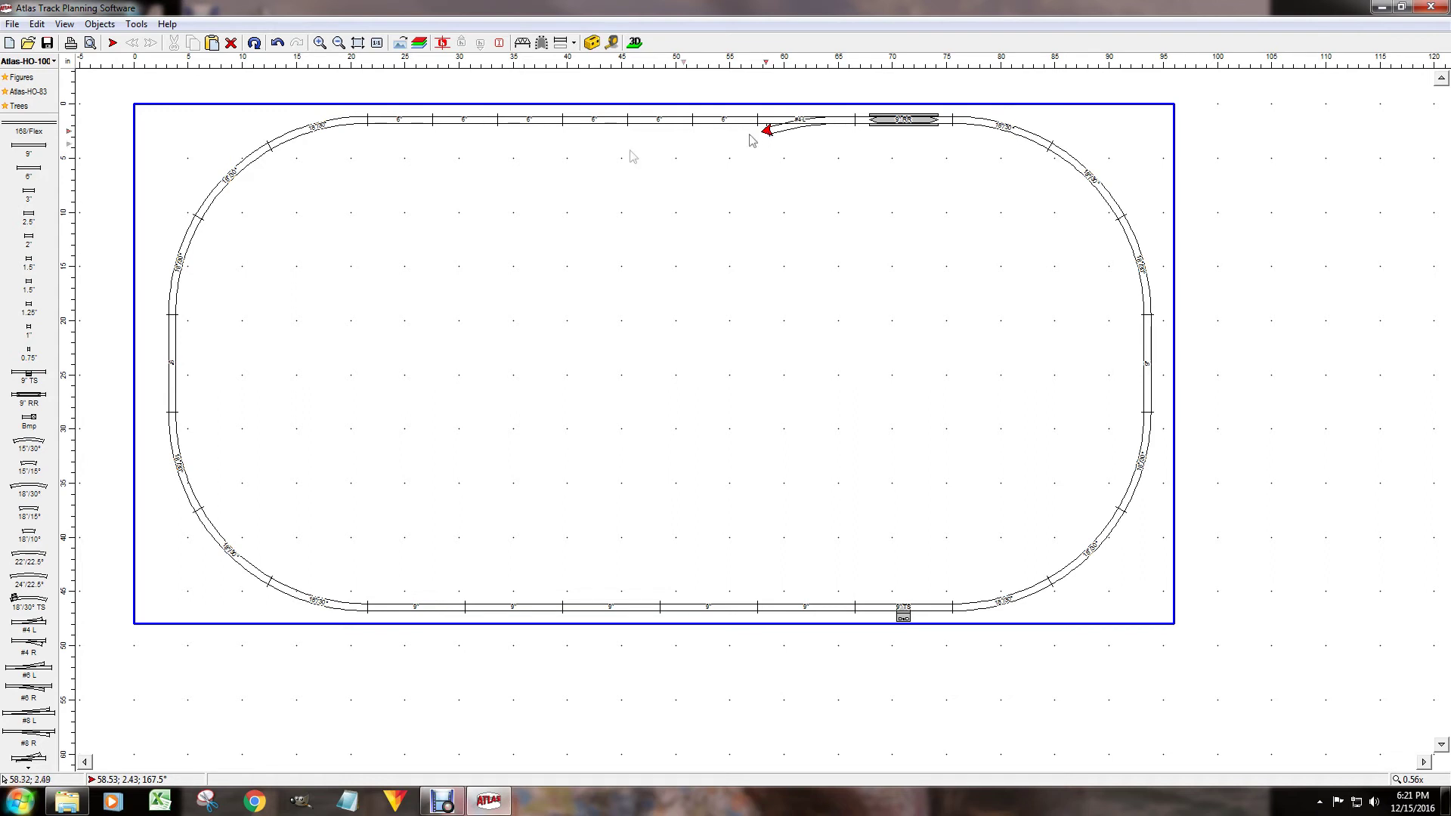
- Lay flex track from the turnout's diverging leg: a curve of about R 107, a reverse curve of about R 32, and a straight
click(19, 128)
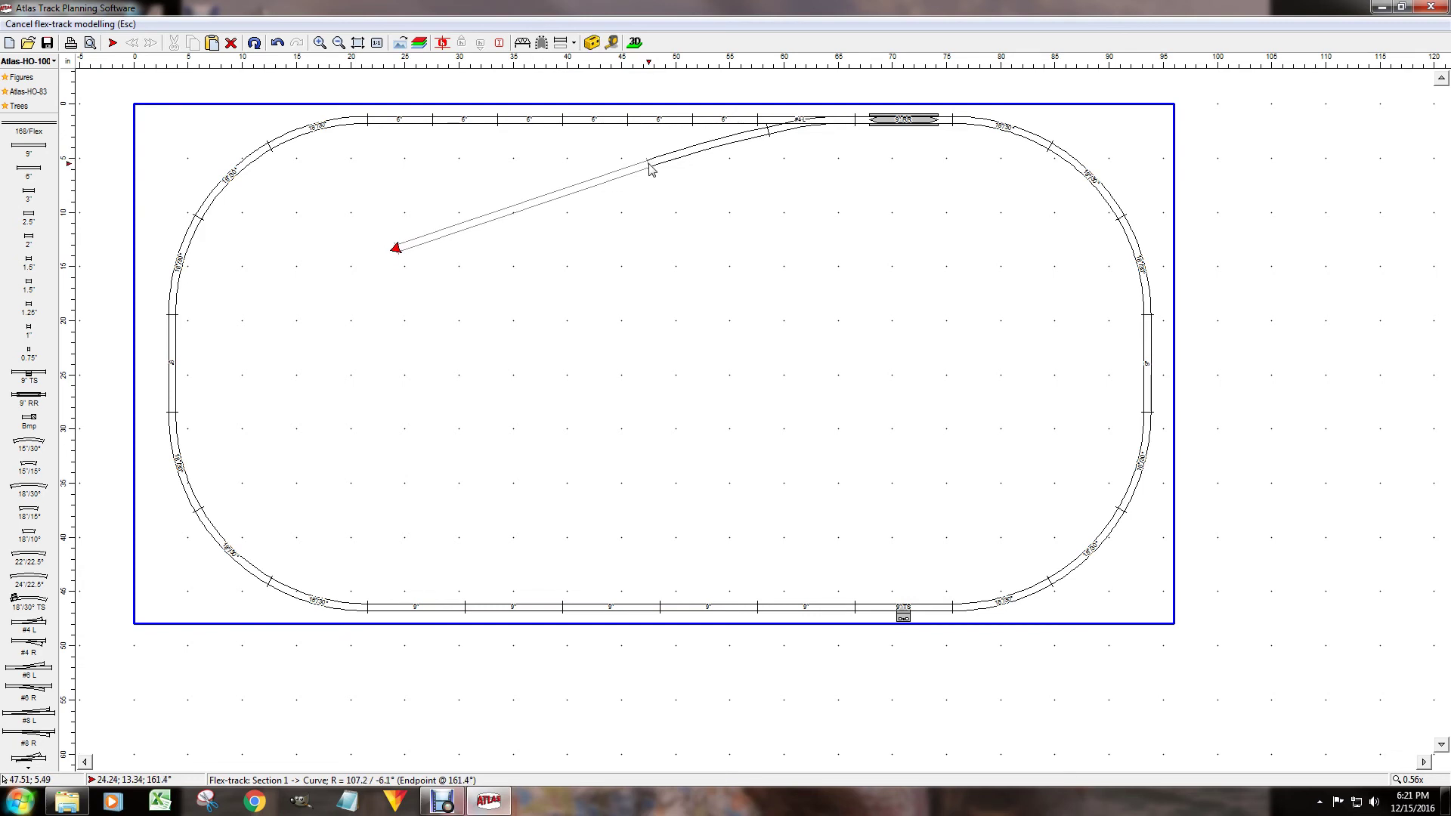
click(649, 166)
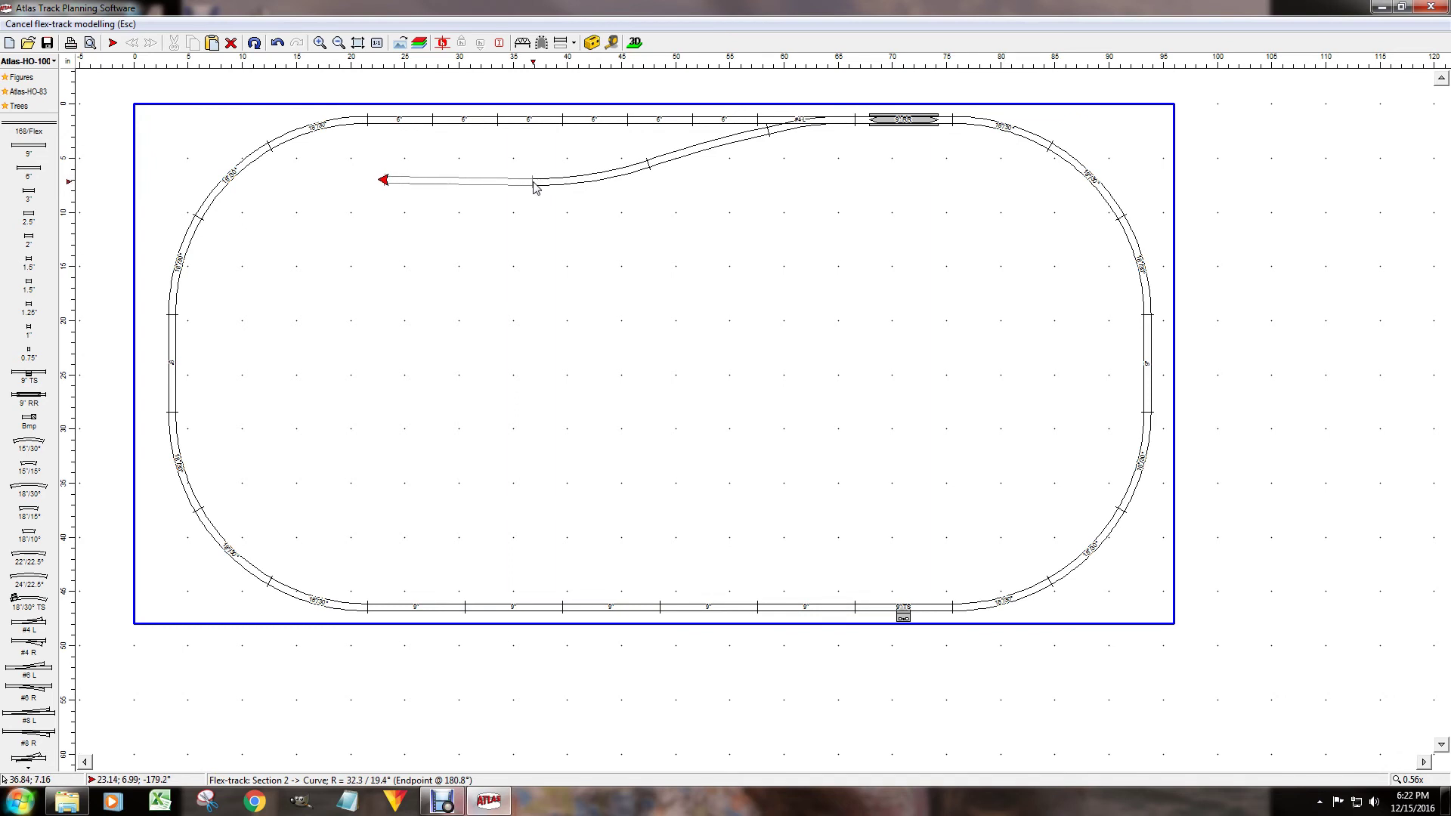
click(533, 183)
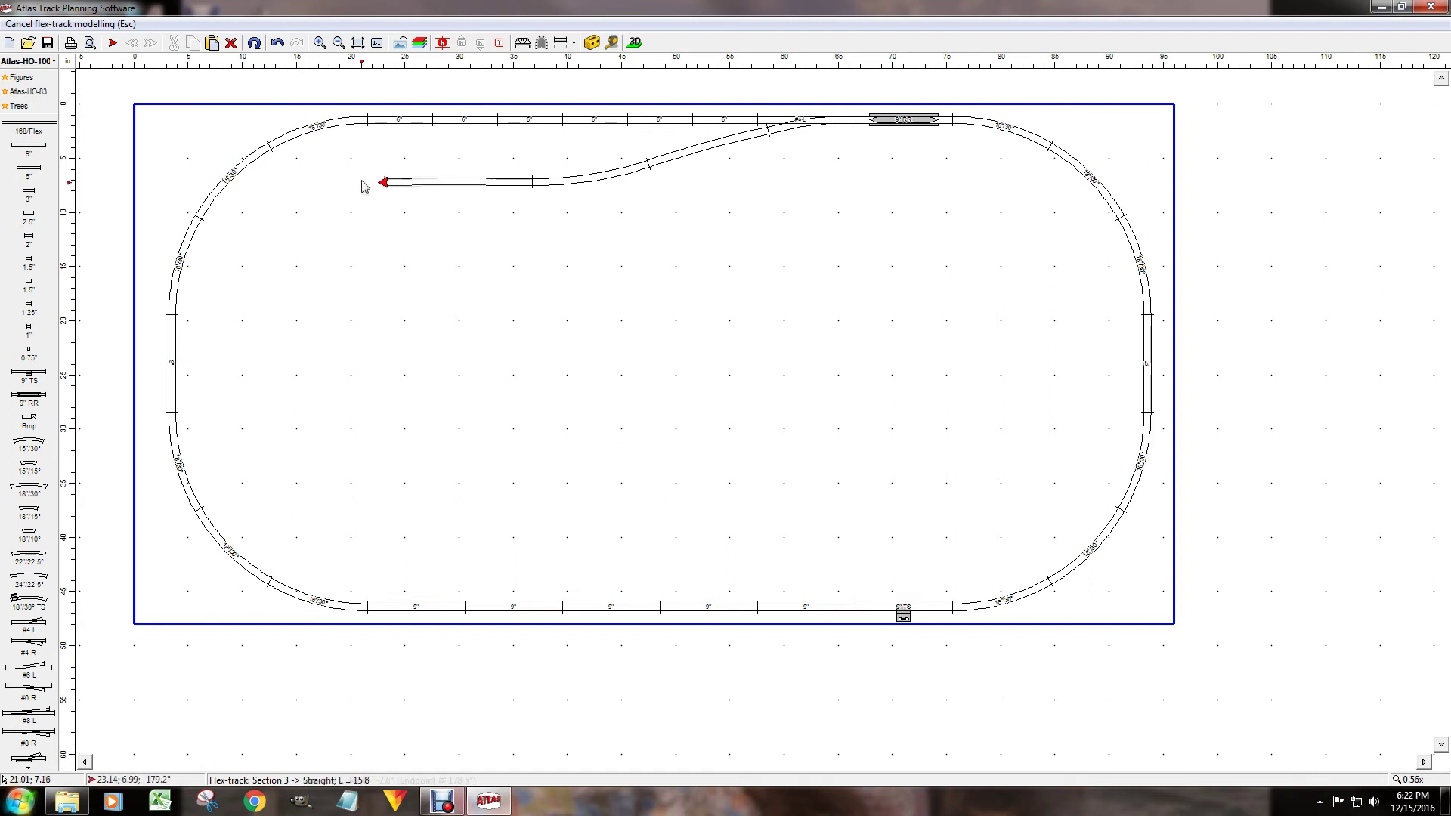
double_click(363, 185)
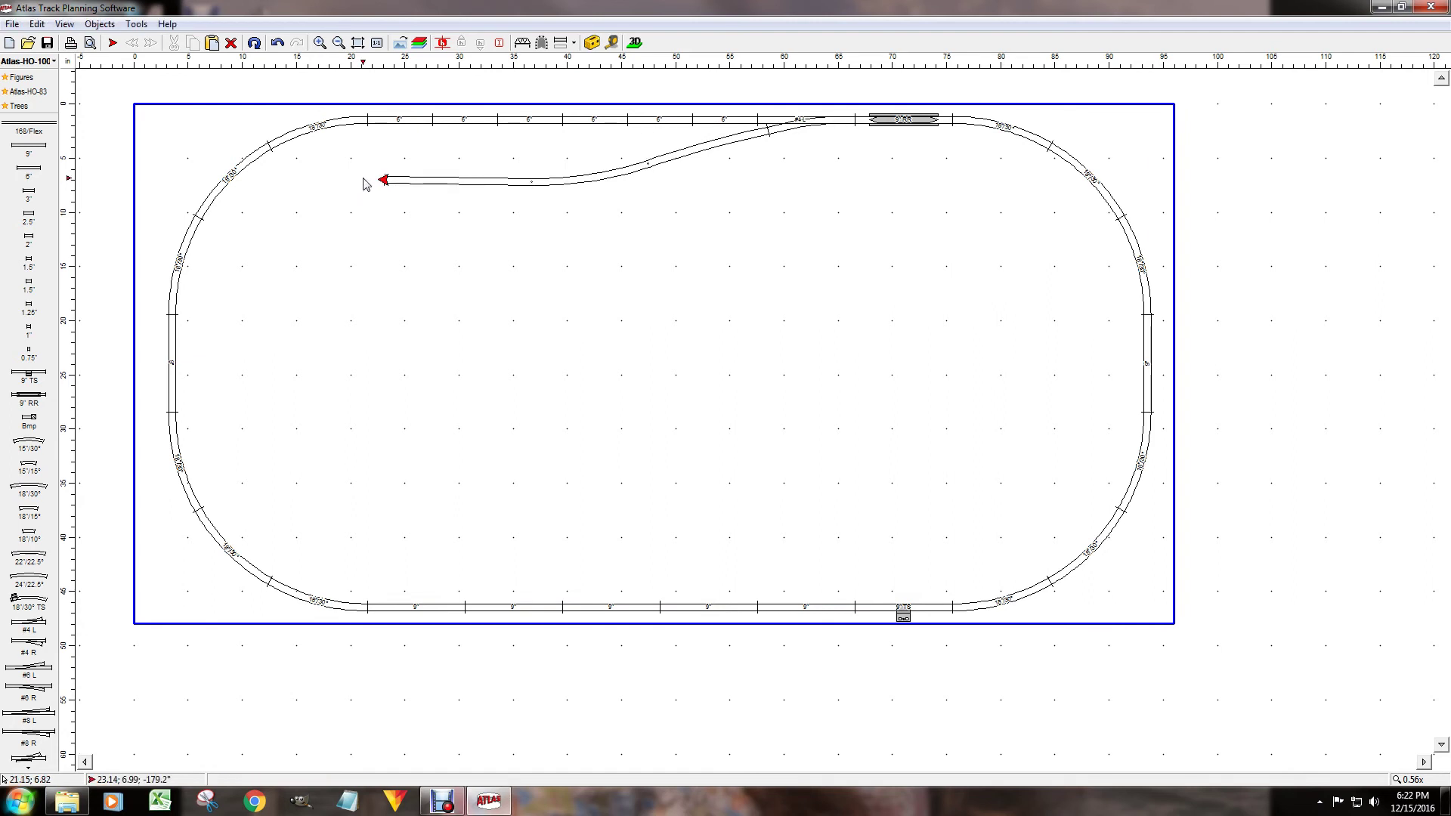
- Extend the siding's flex track with a 9" straight section and finish it with a bumper
click(41, 159)
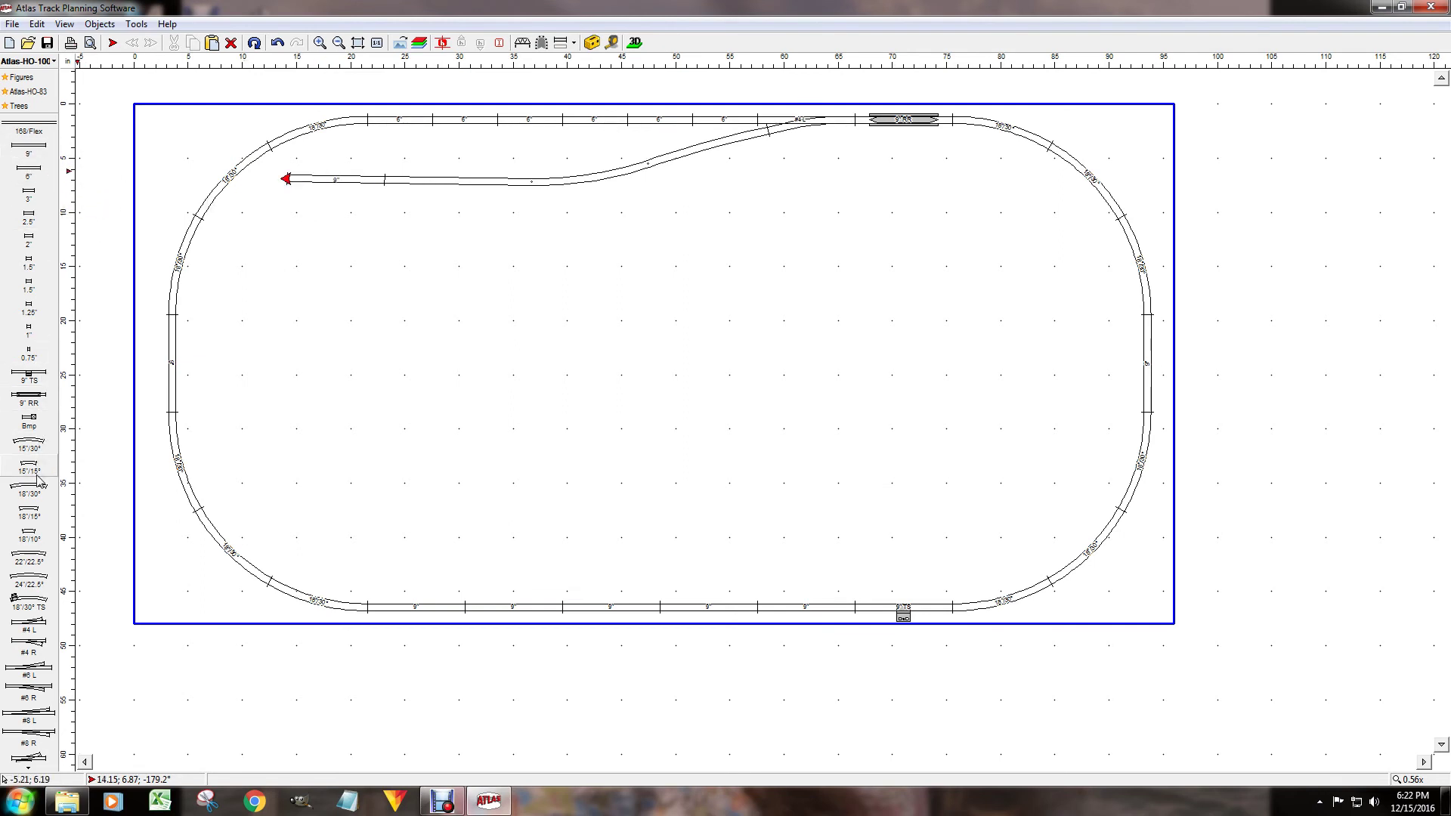
click(33, 428)
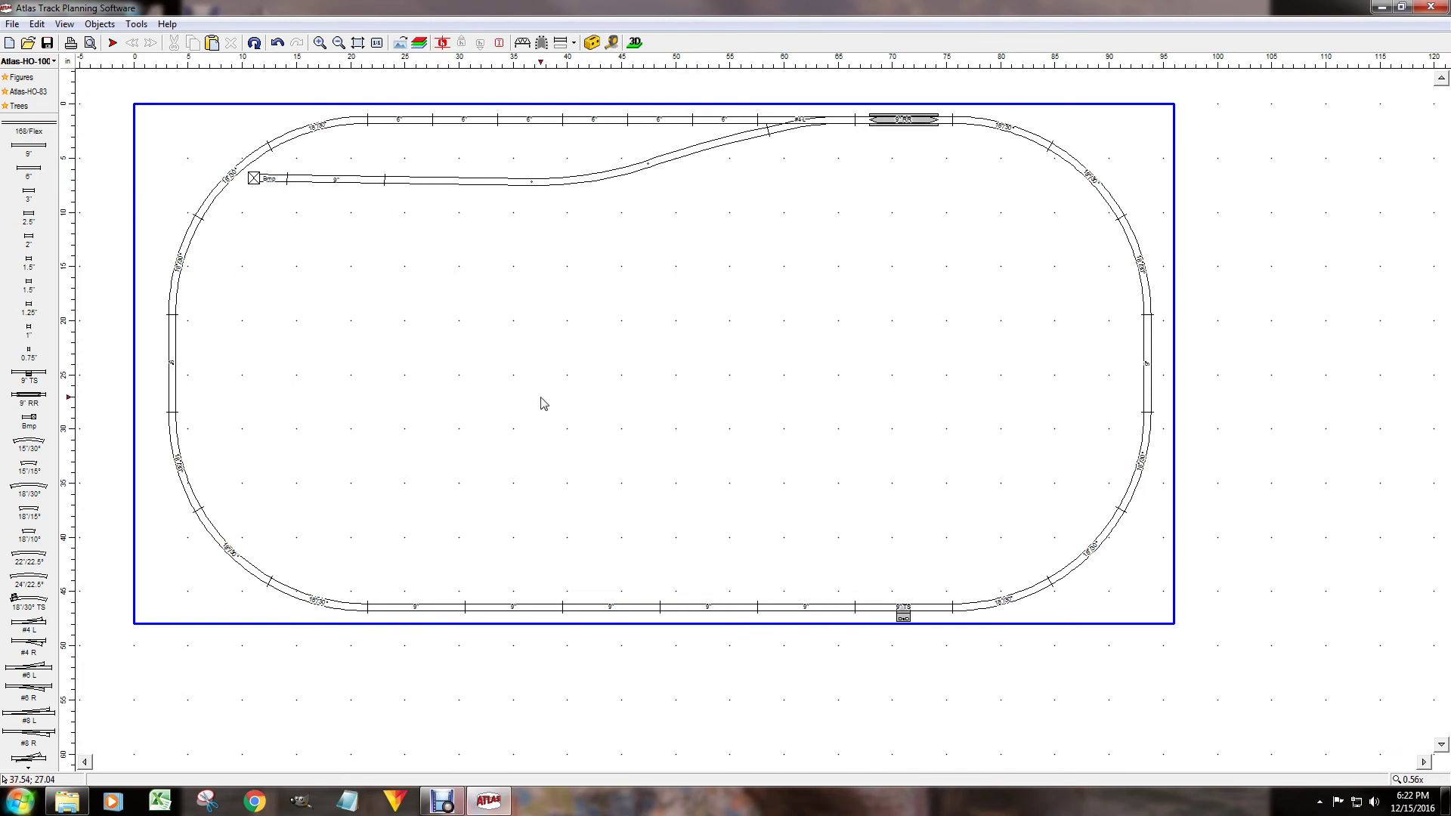
- Save the layout in the In Progress folder as SidingOnTop
click(47, 44)
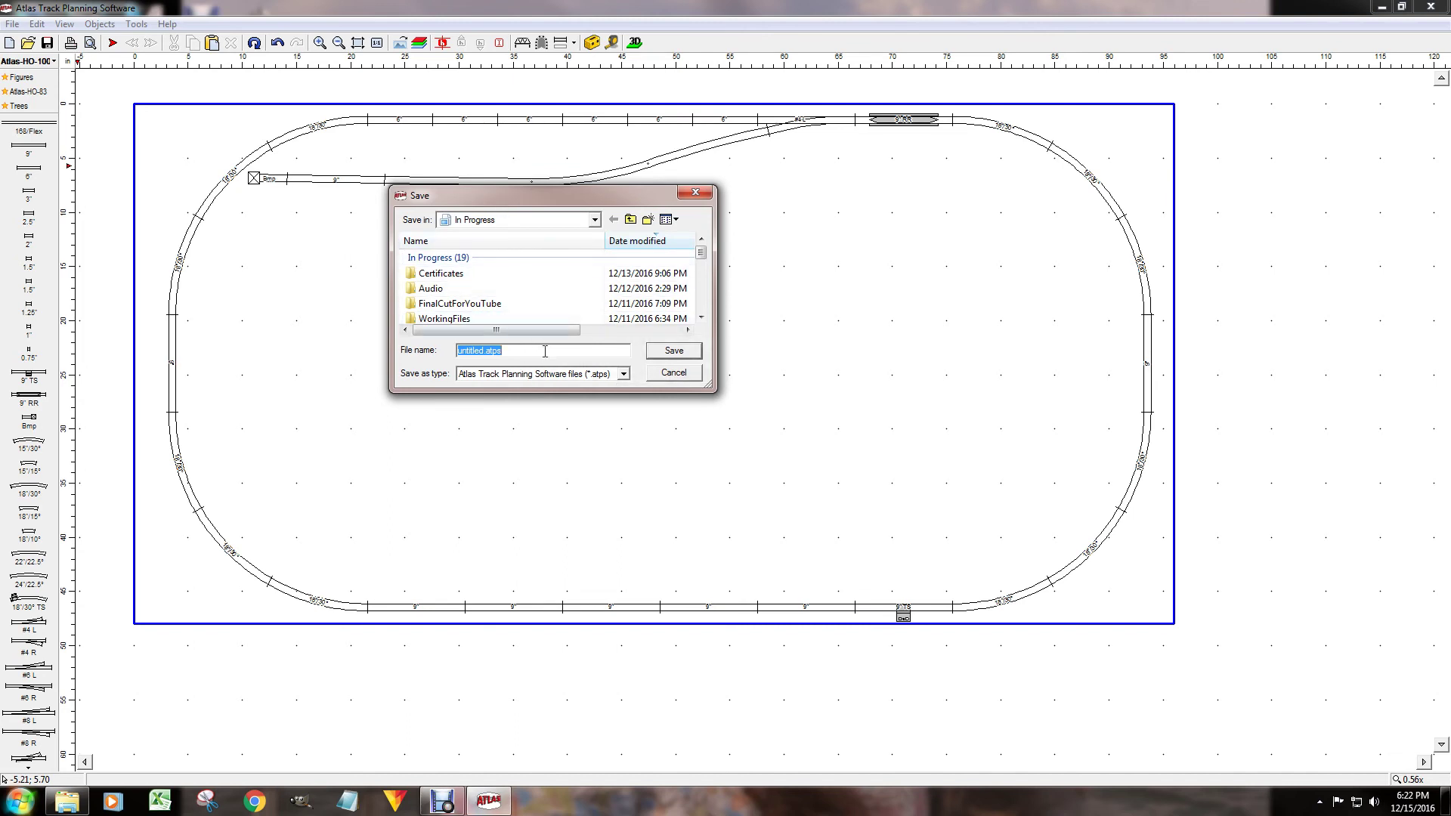
click(510, 351)
text(SidingOnTop)
click(672, 350)
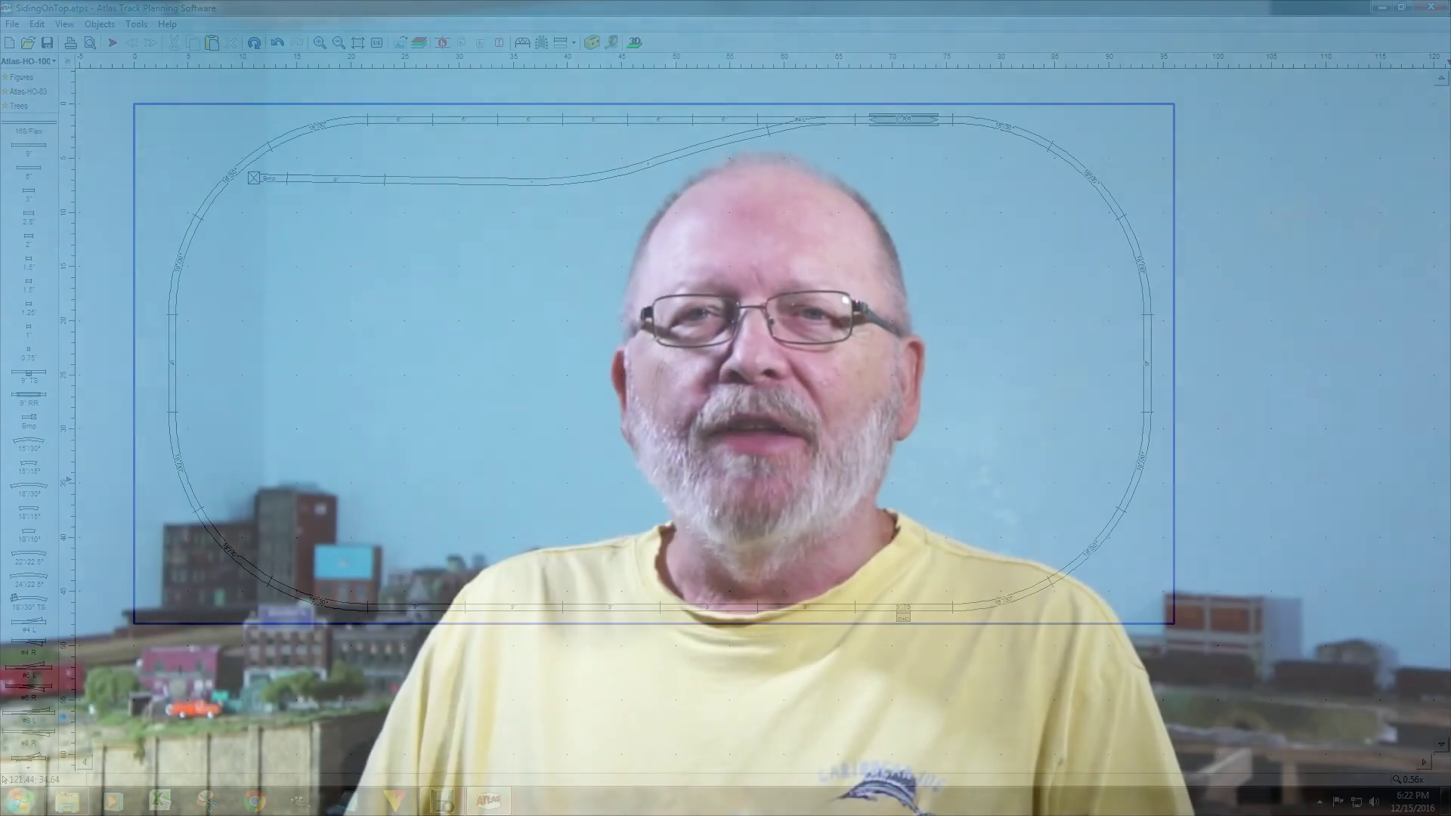